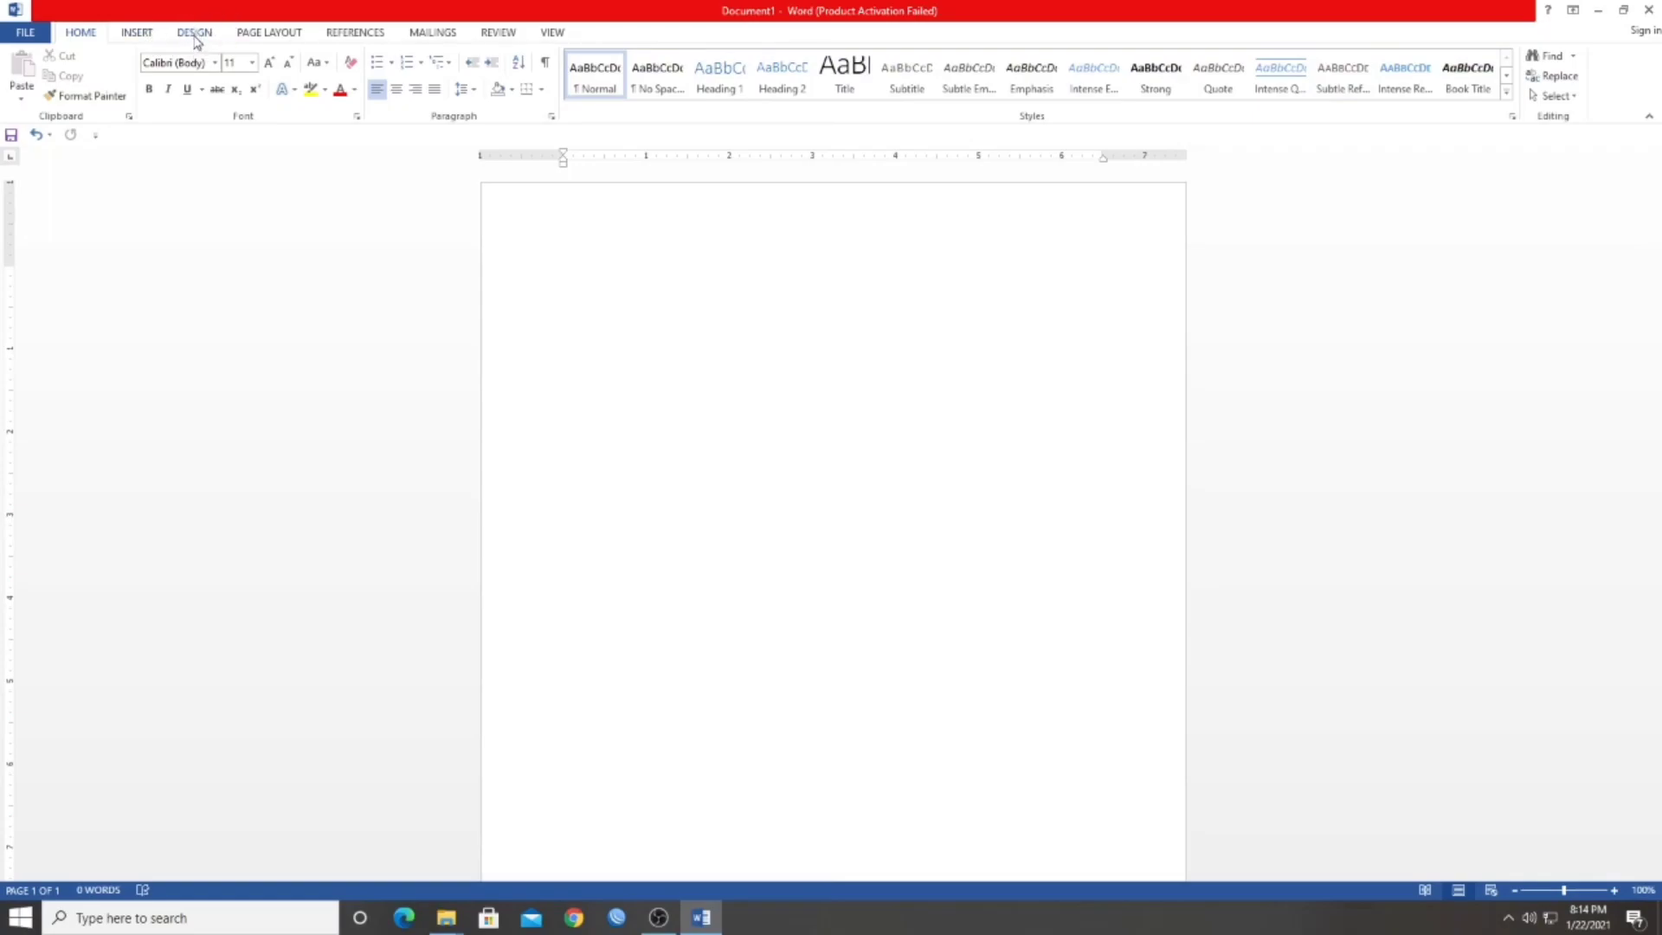
# Open the custom watermark settings and choose the picture watermark type
pyautogui.click(195, 34)
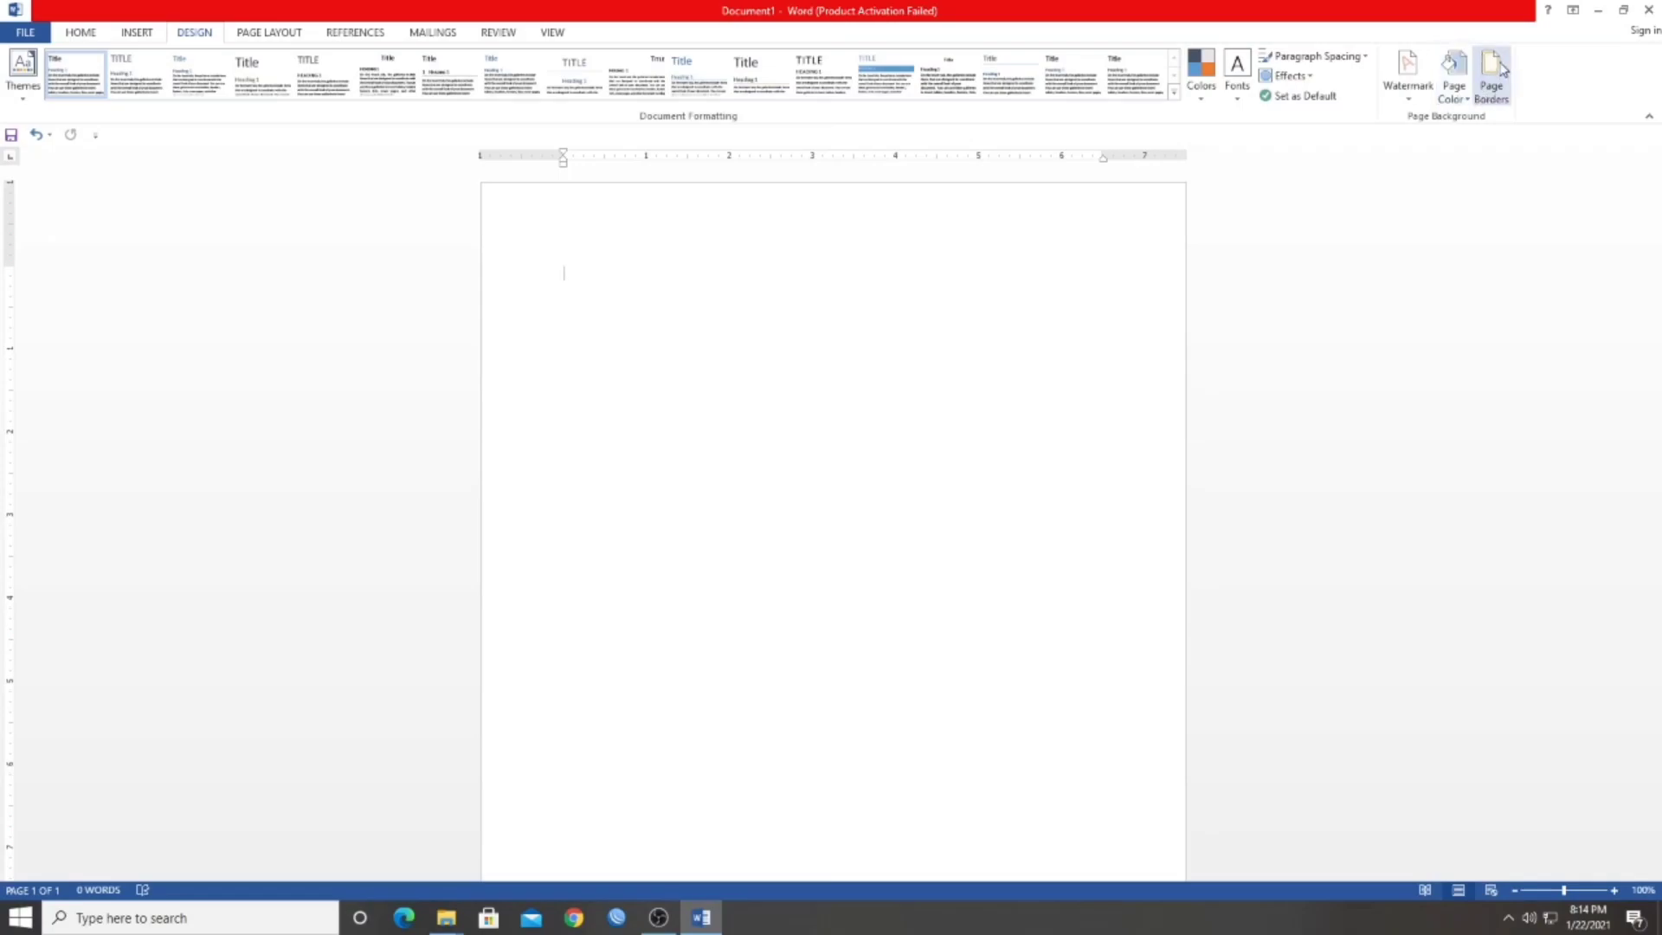
pyautogui.click(1407, 87)
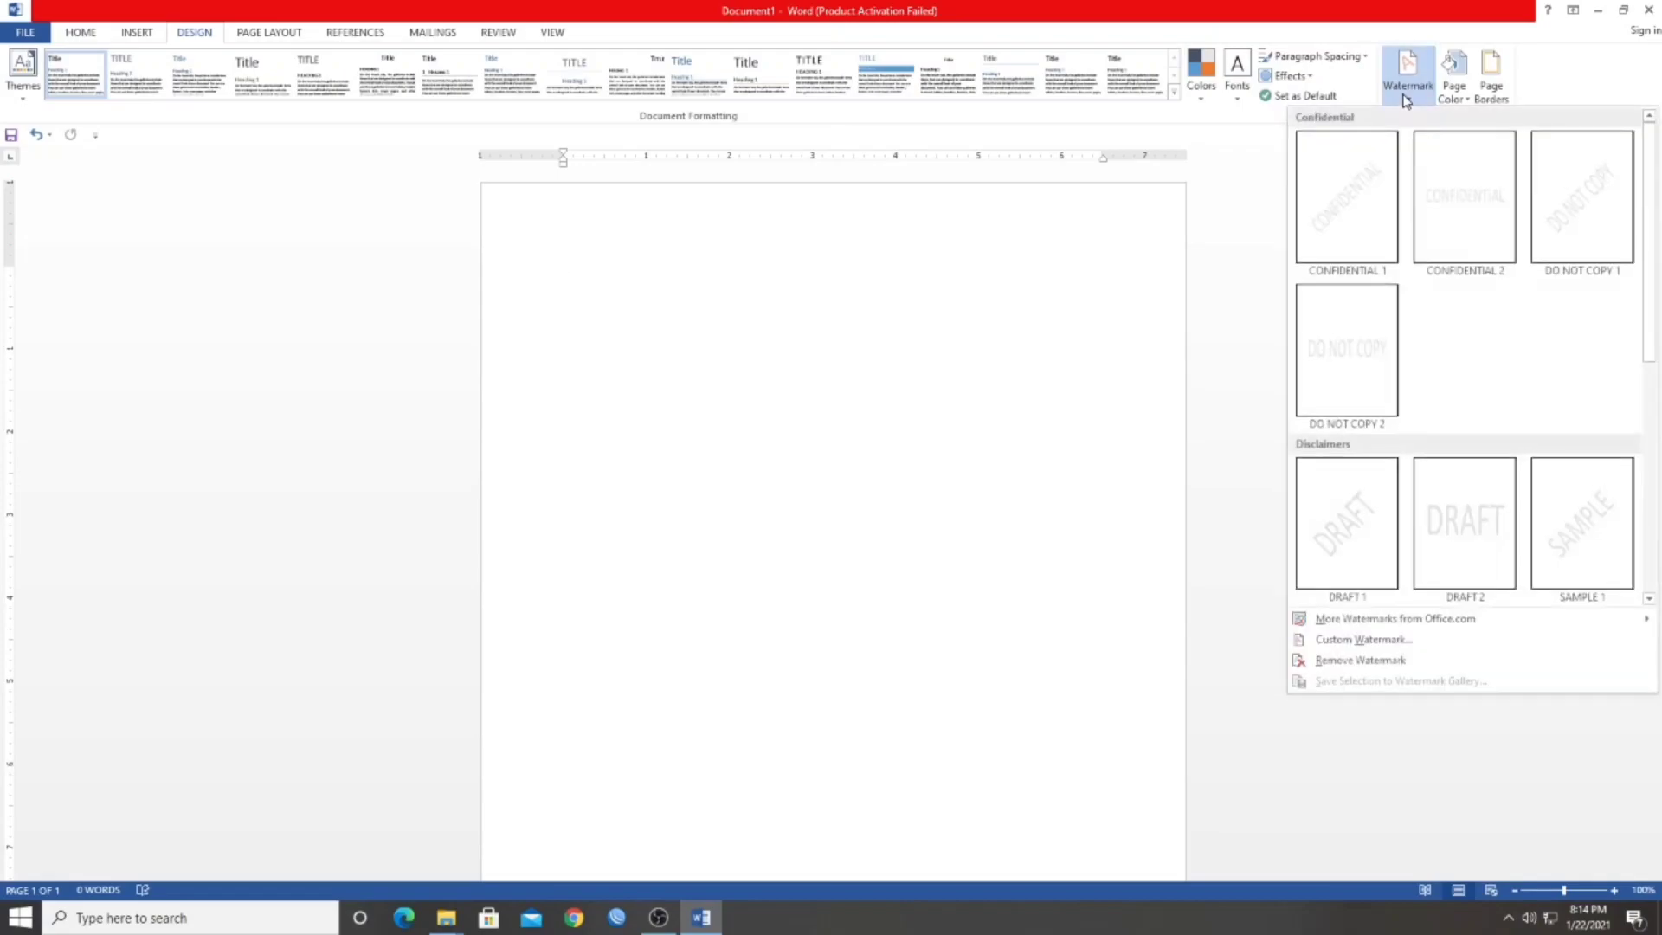
pyautogui.click(1353, 646)
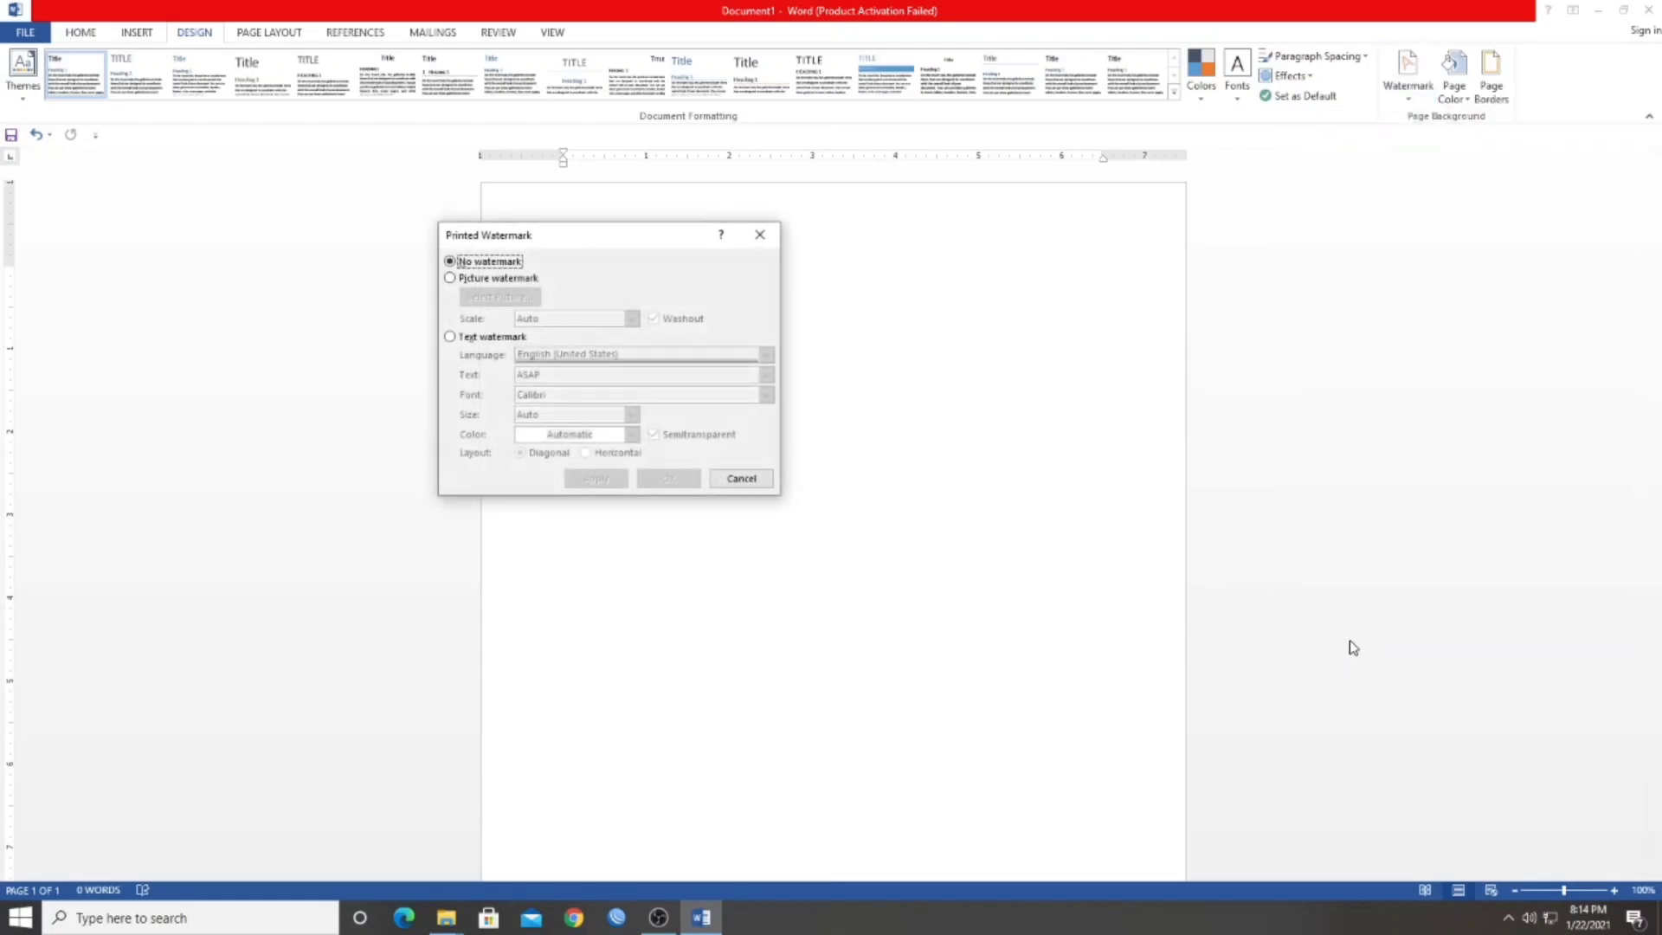
pyautogui.moveTo(622, 234); pyautogui.dragTo(751, 223)
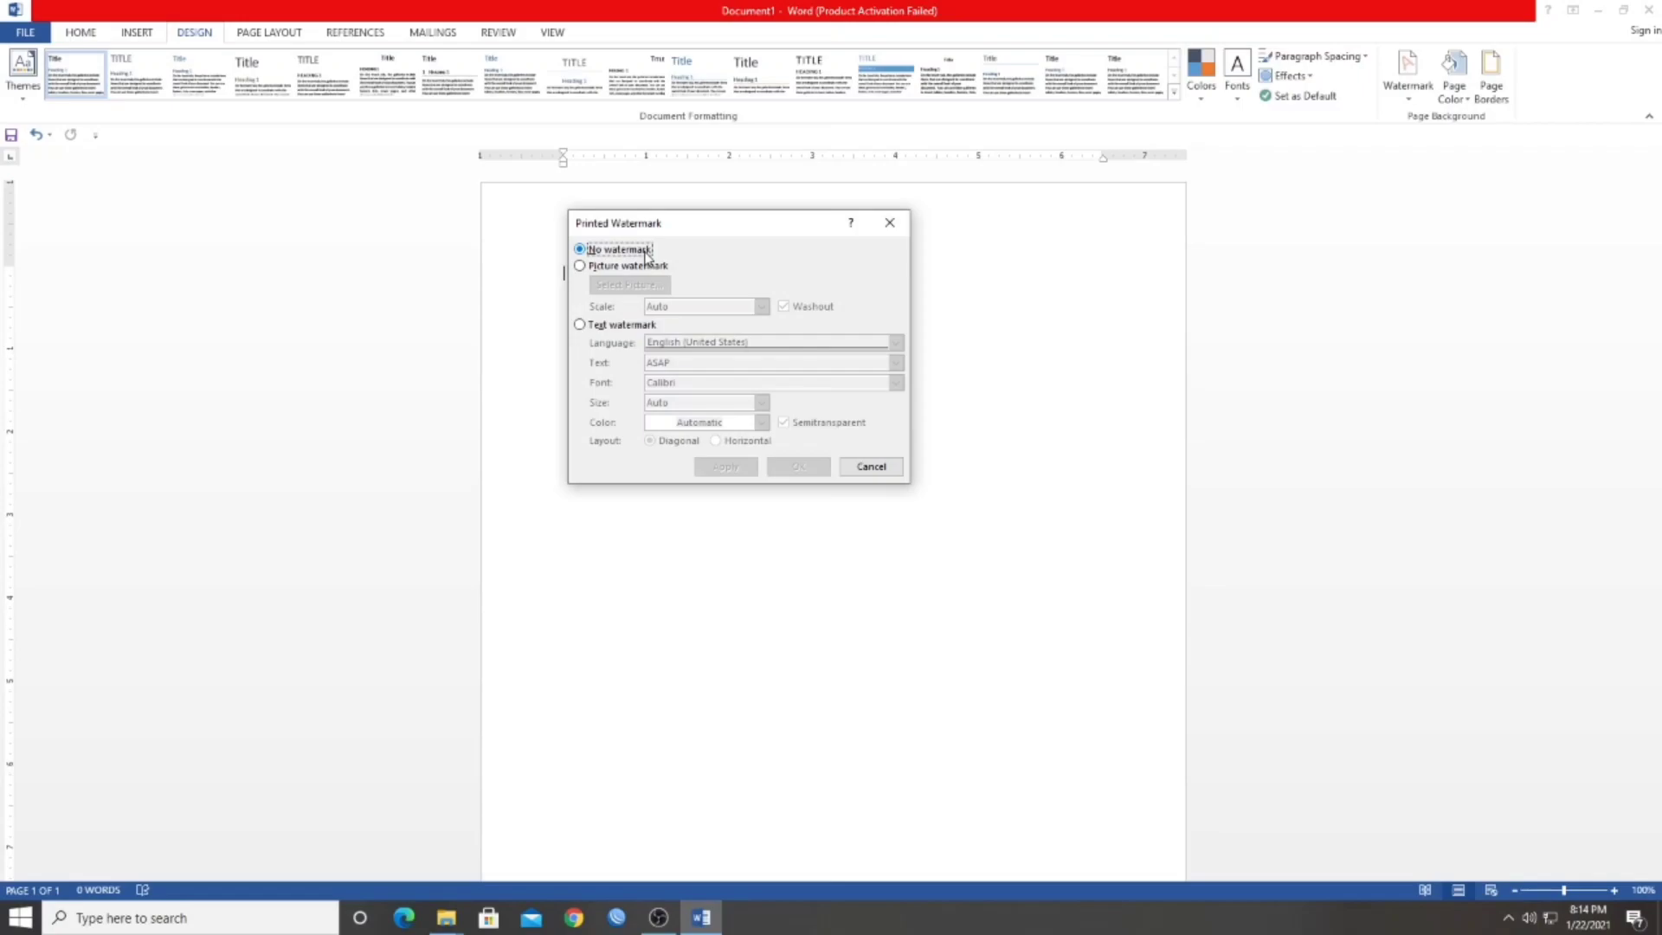
pyautogui.click(615, 268)
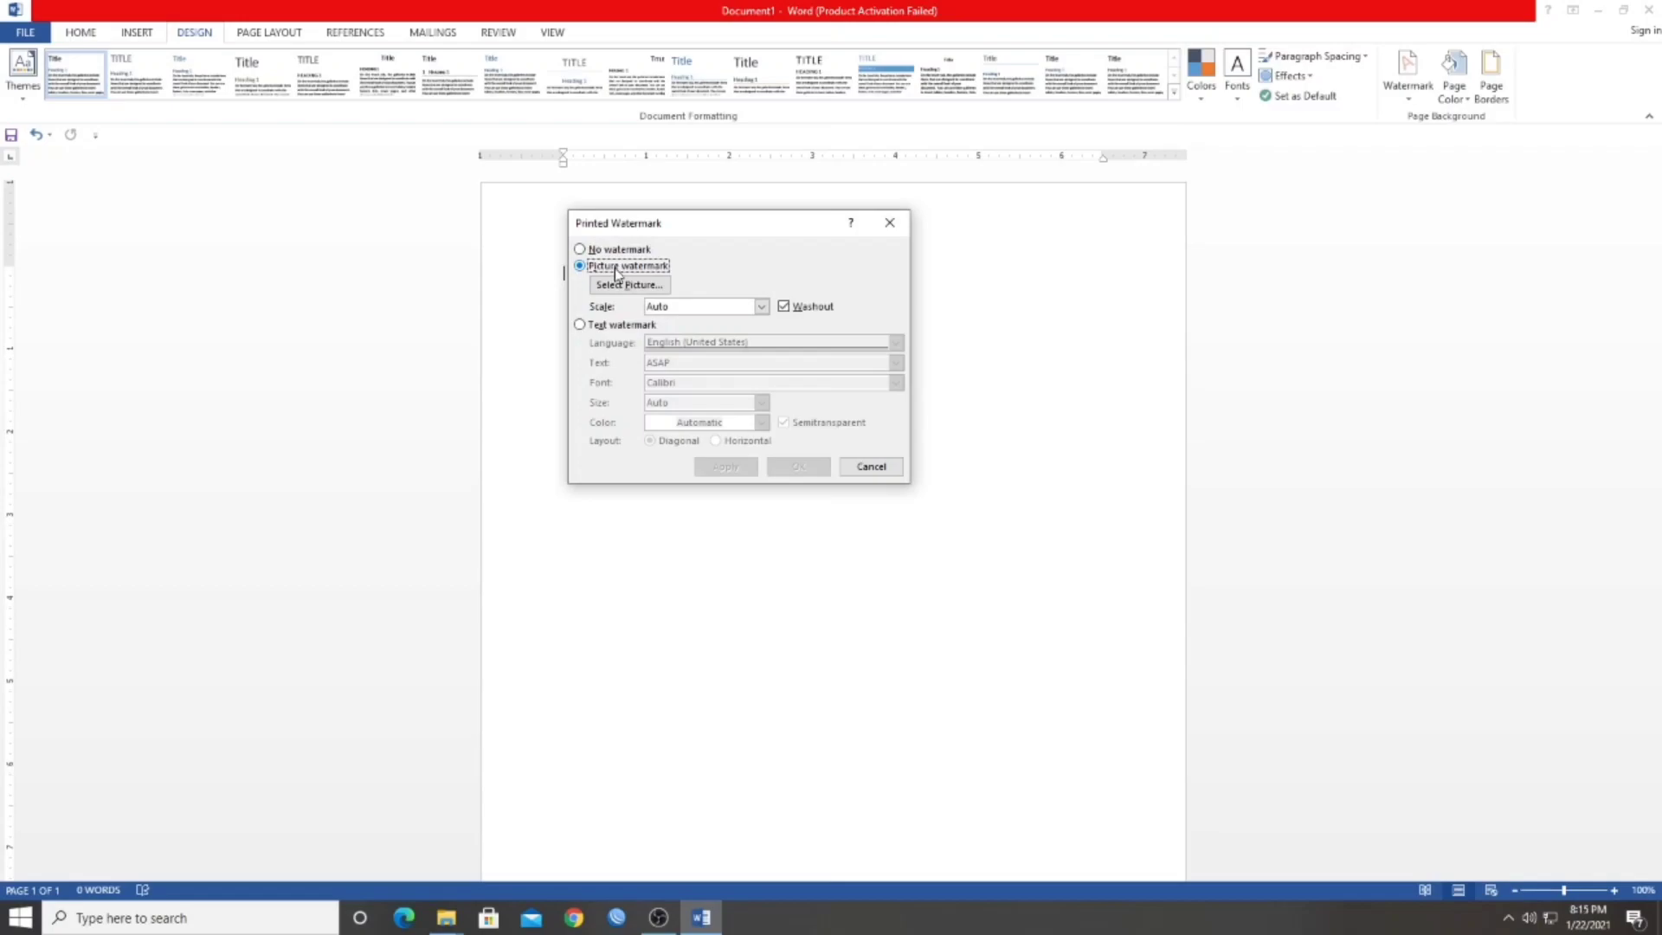
pyautogui.click(606, 330)
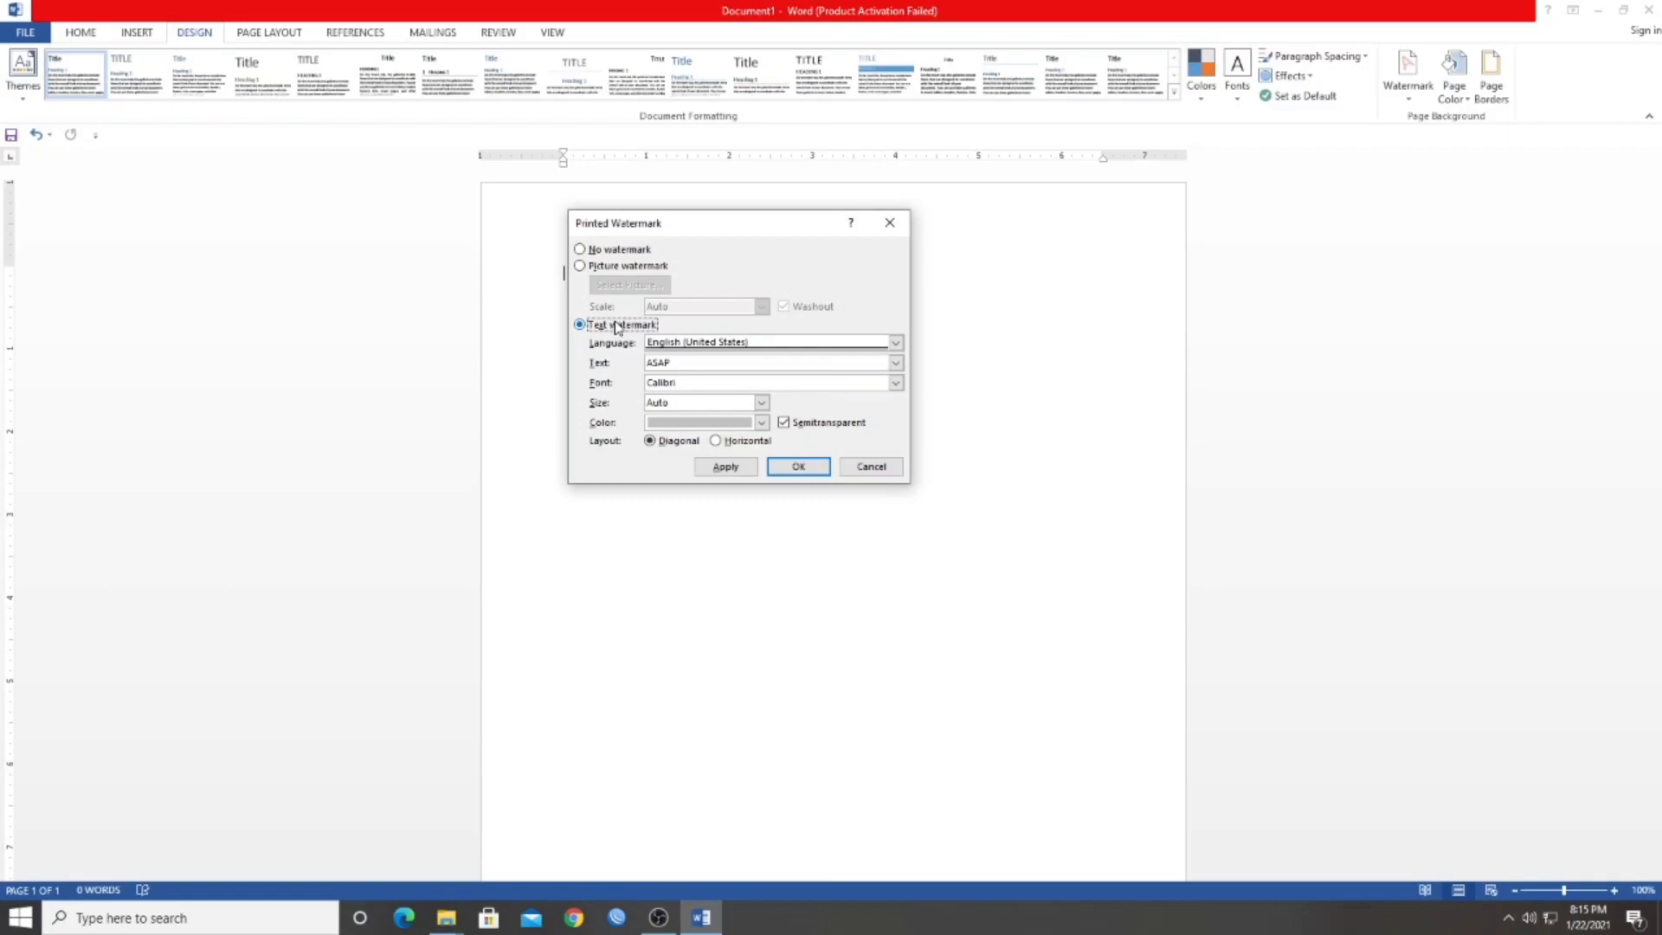
pyautogui.click(580, 266)
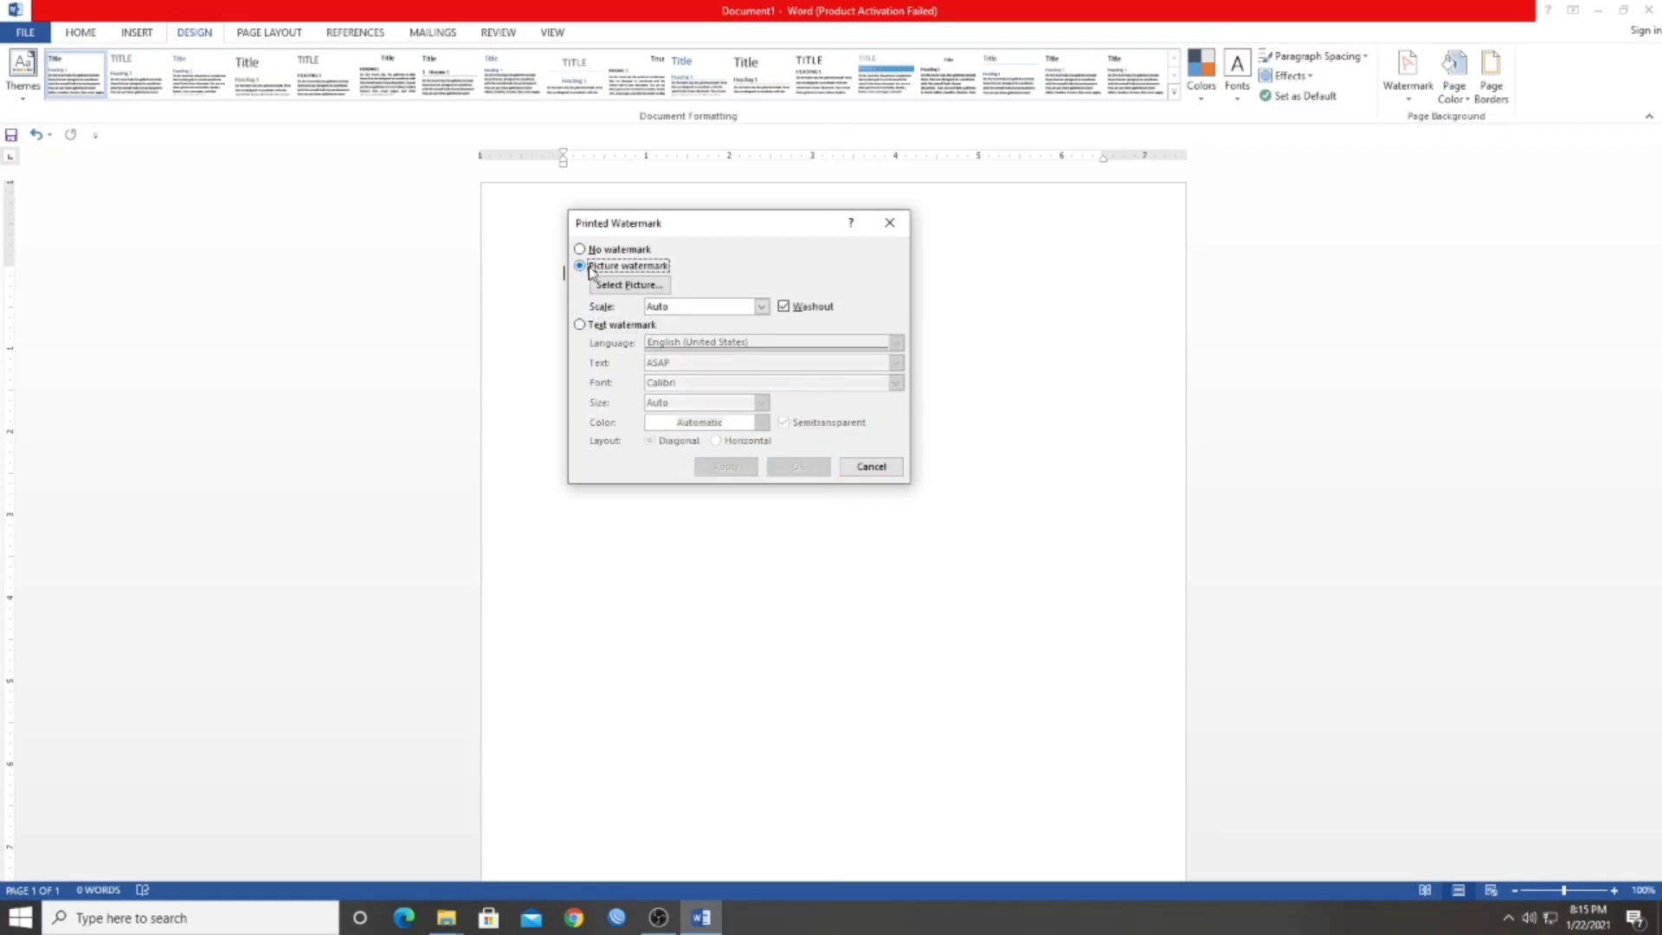
# Pick logo-unmukupang (1) from the Pictures folder and apply it as the page's picture watermark
pyautogui.click(630, 286)
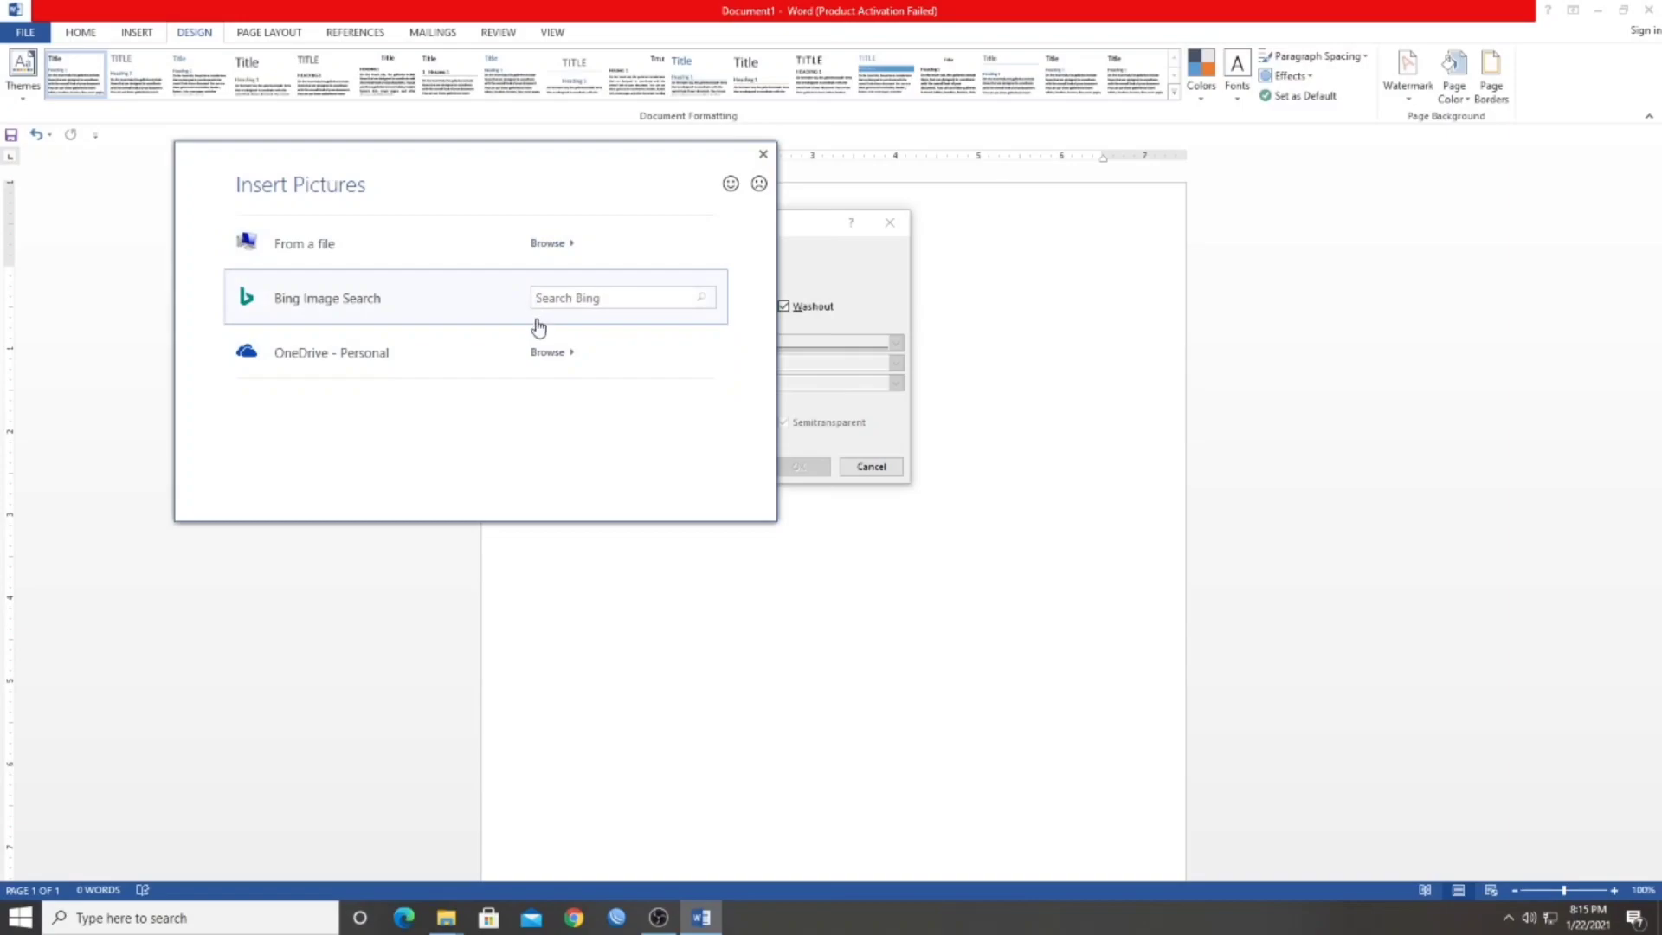
pyautogui.click(362, 253)
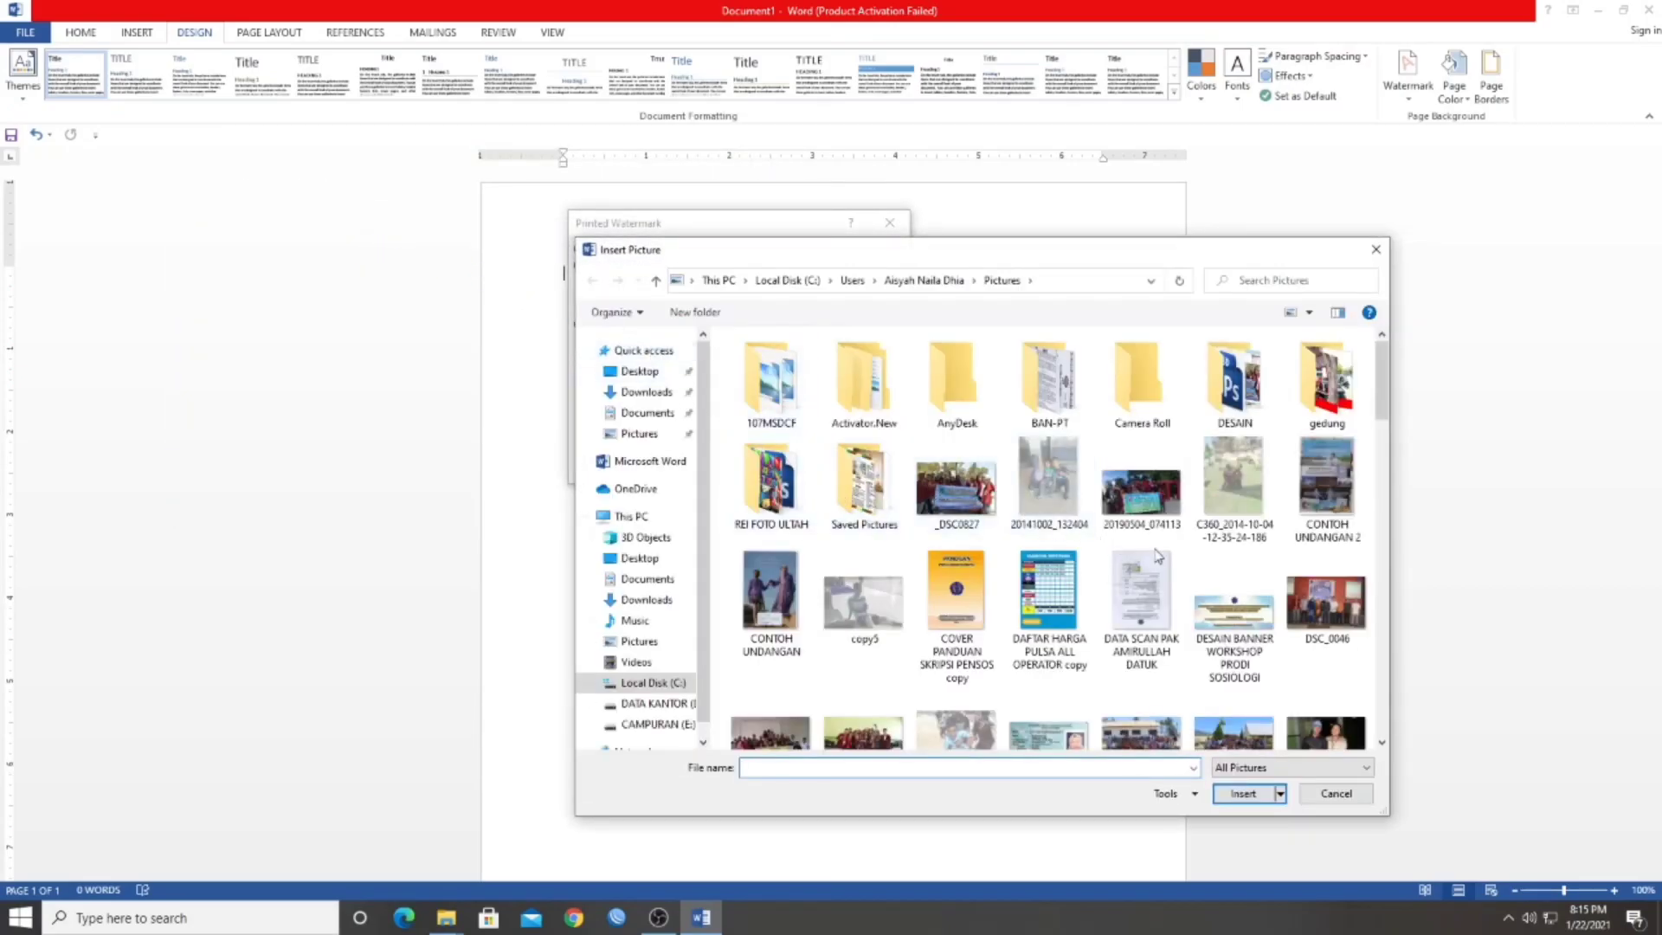
pyautogui.scroll(-2, 1197, 571)
pyautogui.scroll(-3, 1197, 572)
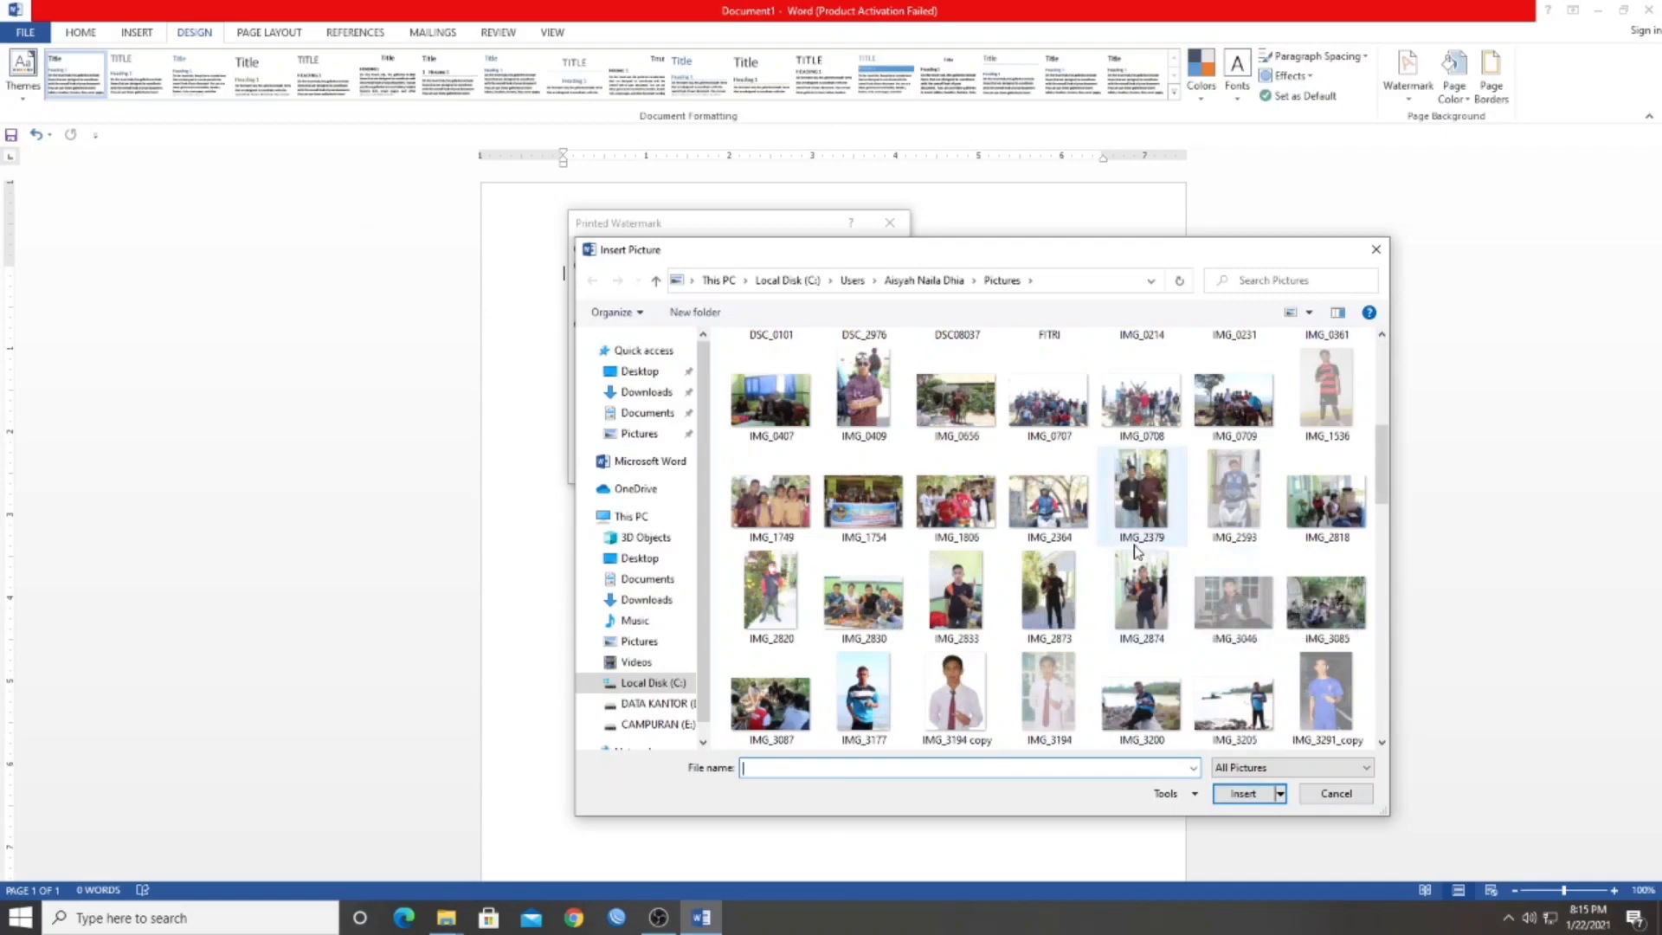
pyautogui.scroll(-10, 1138, 551)
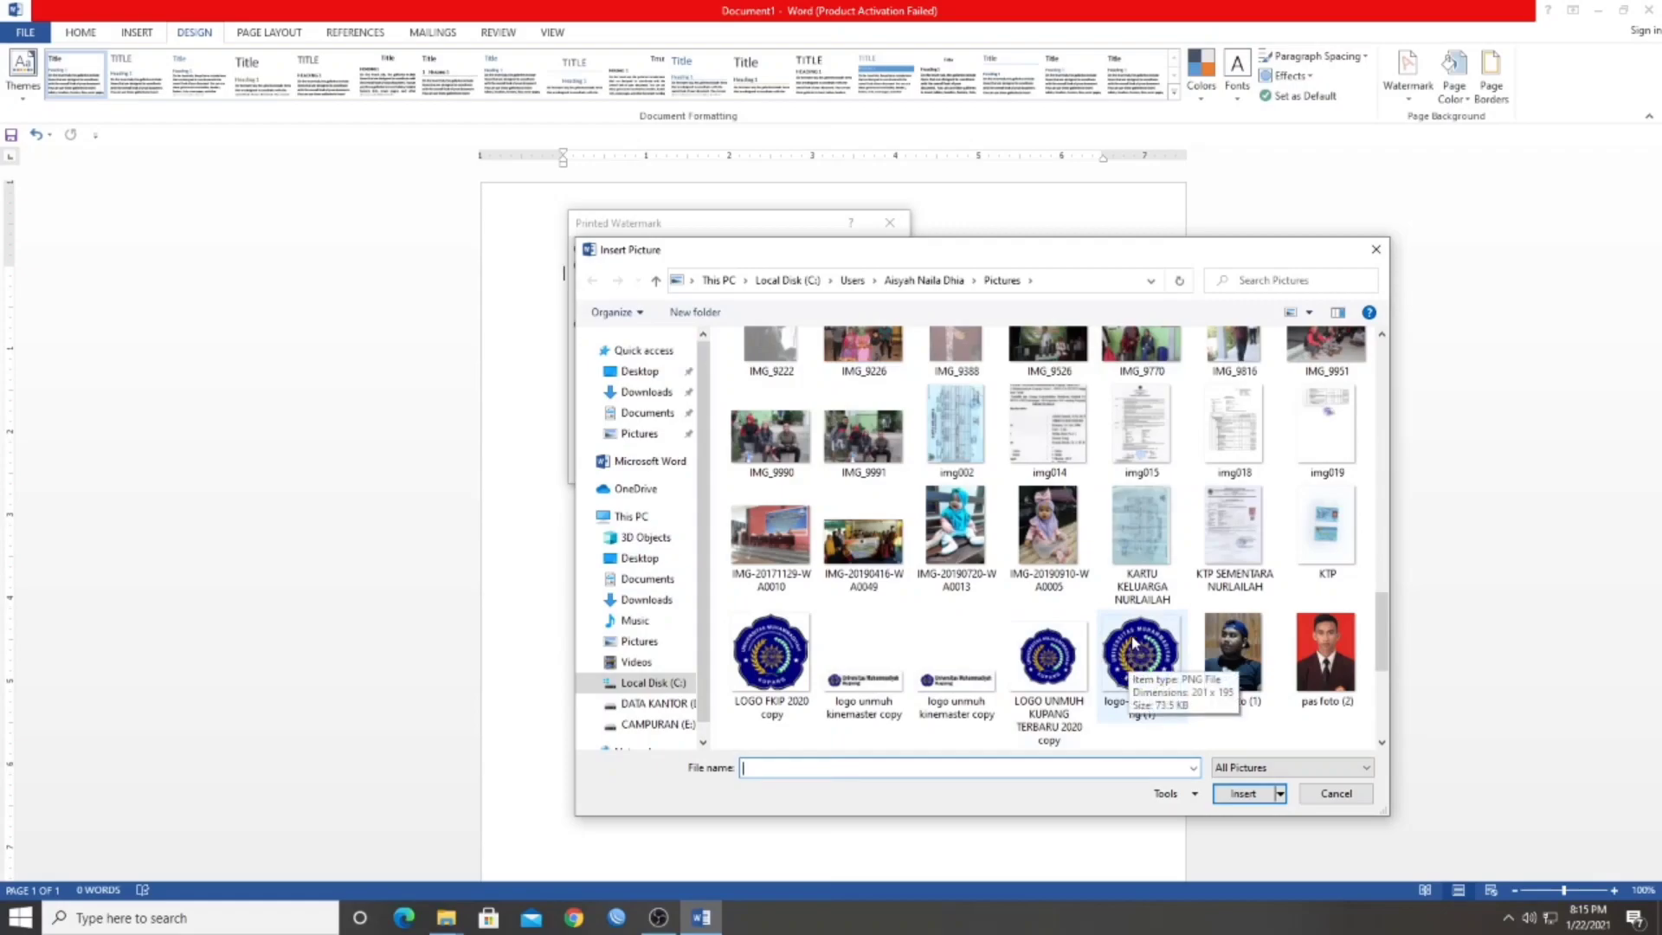
pyautogui.click(1127, 665)
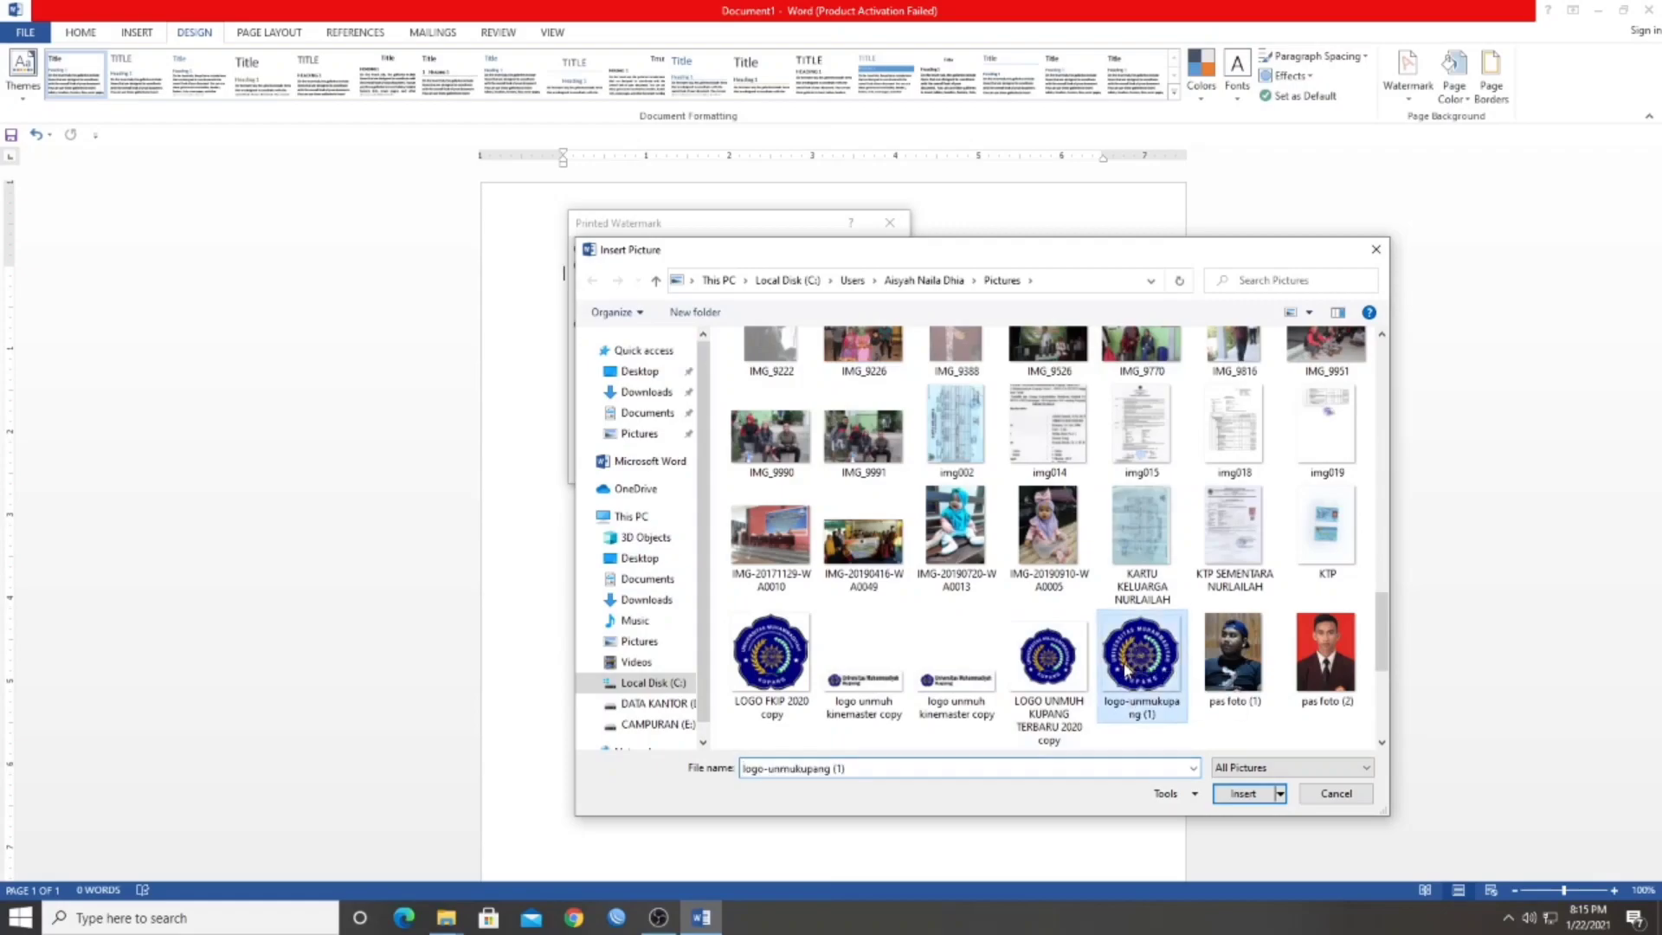
pyautogui.click(1242, 794)
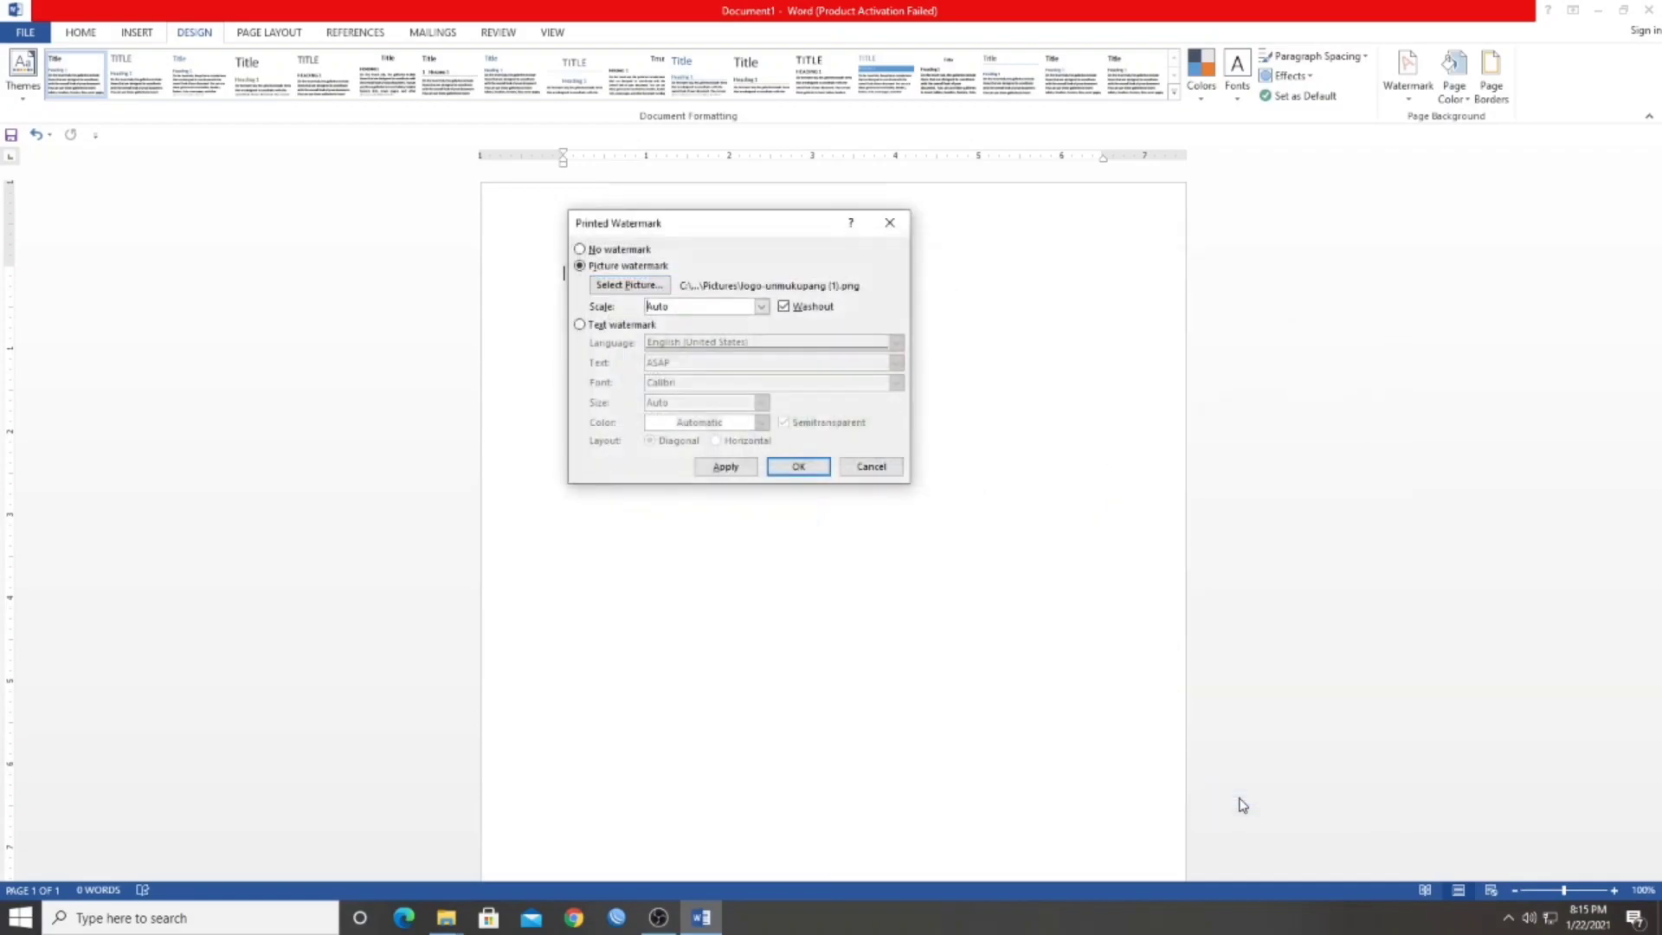
pyautogui.click(784, 471)
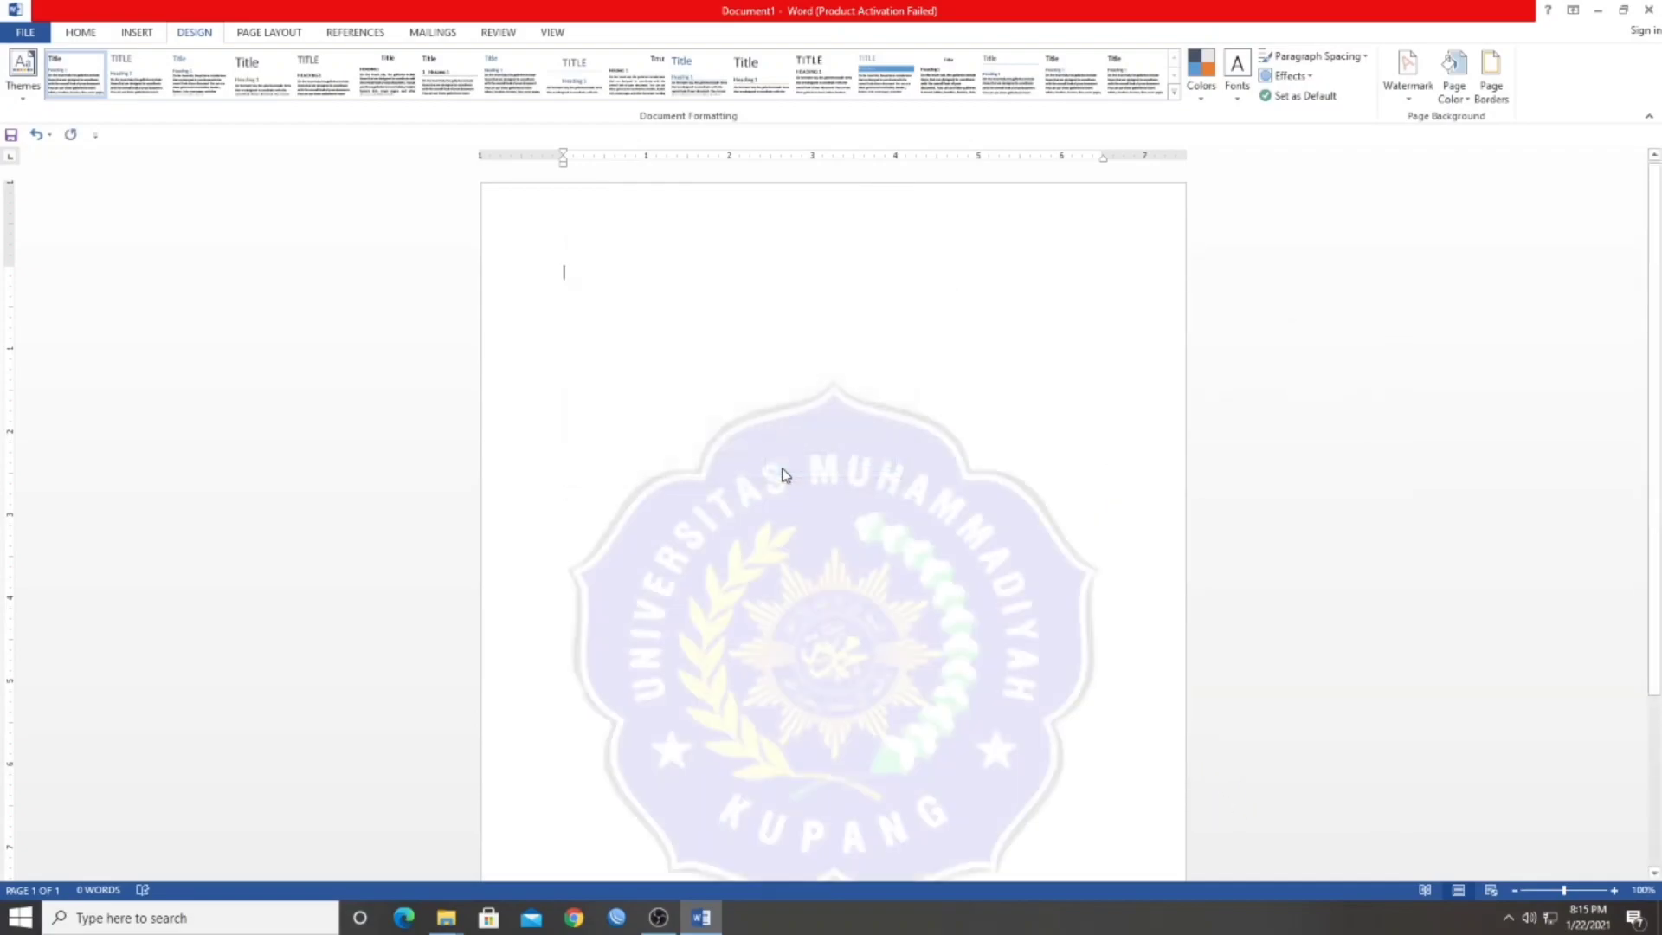
# Examine how the logo watermark sits on the page
pyautogui.scroll(-2, 782, 404)
pyautogui.scroll(1, 783, 412)
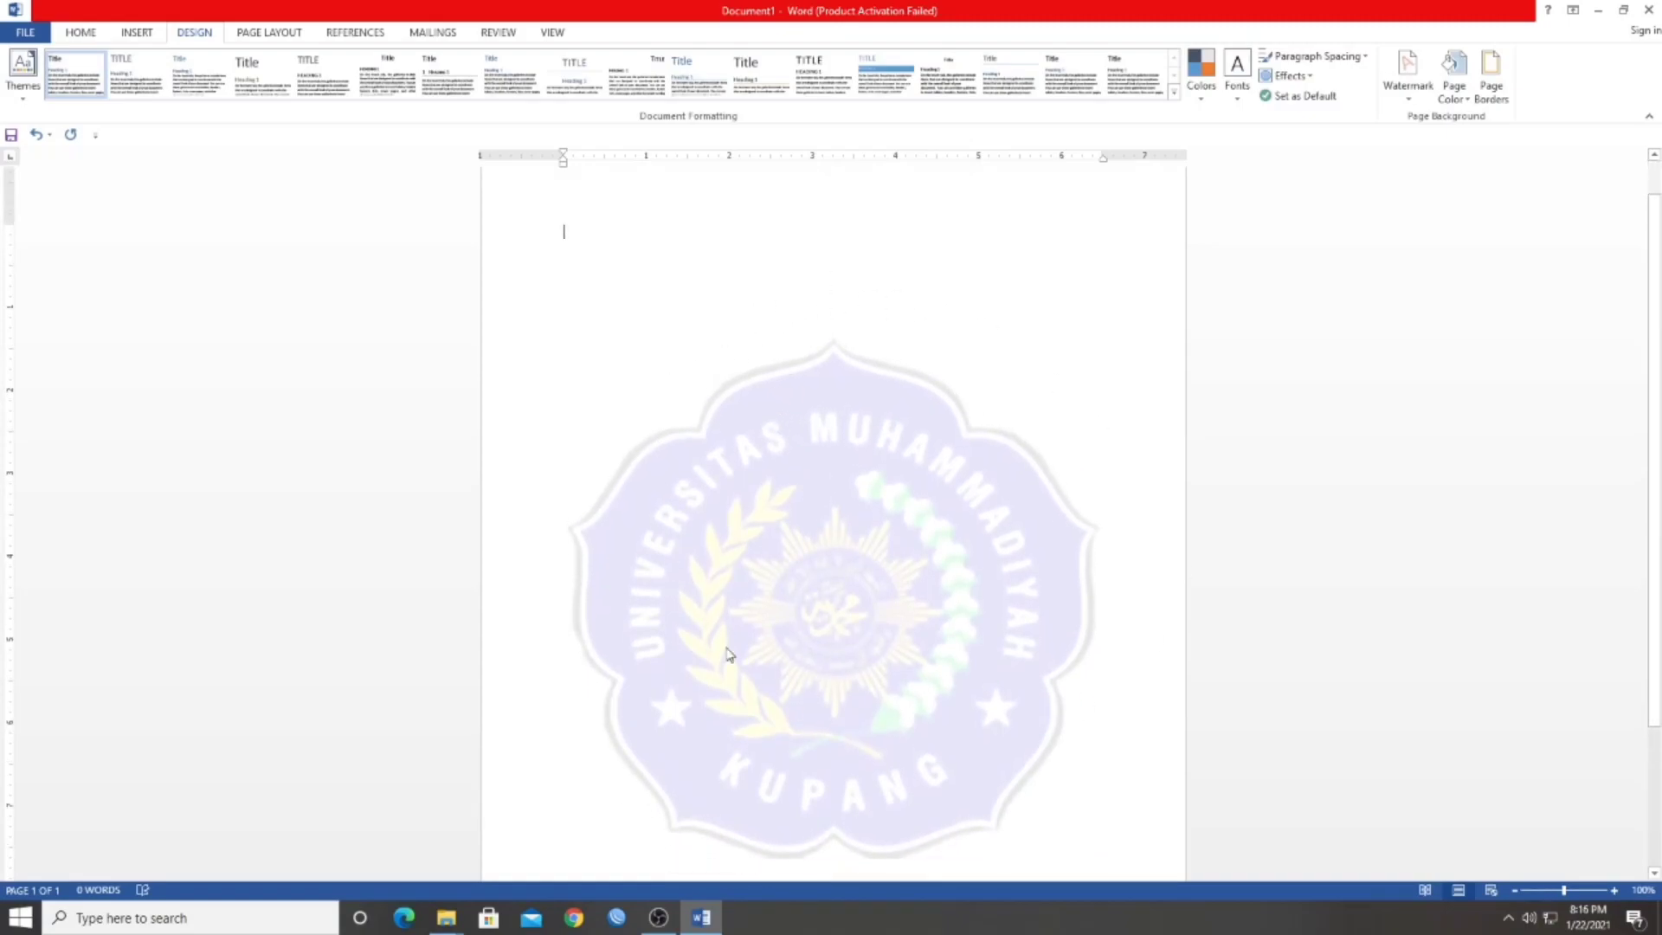
pyautogui.scroll(1, 1008, 630)
pyautogui.scroll(-1, 793, 686)
pyautogui.scroll(1, 924, 675)
pyautogui.scroll(-2, 900, 675)
pyautogui.scroll(2, 891, 675)
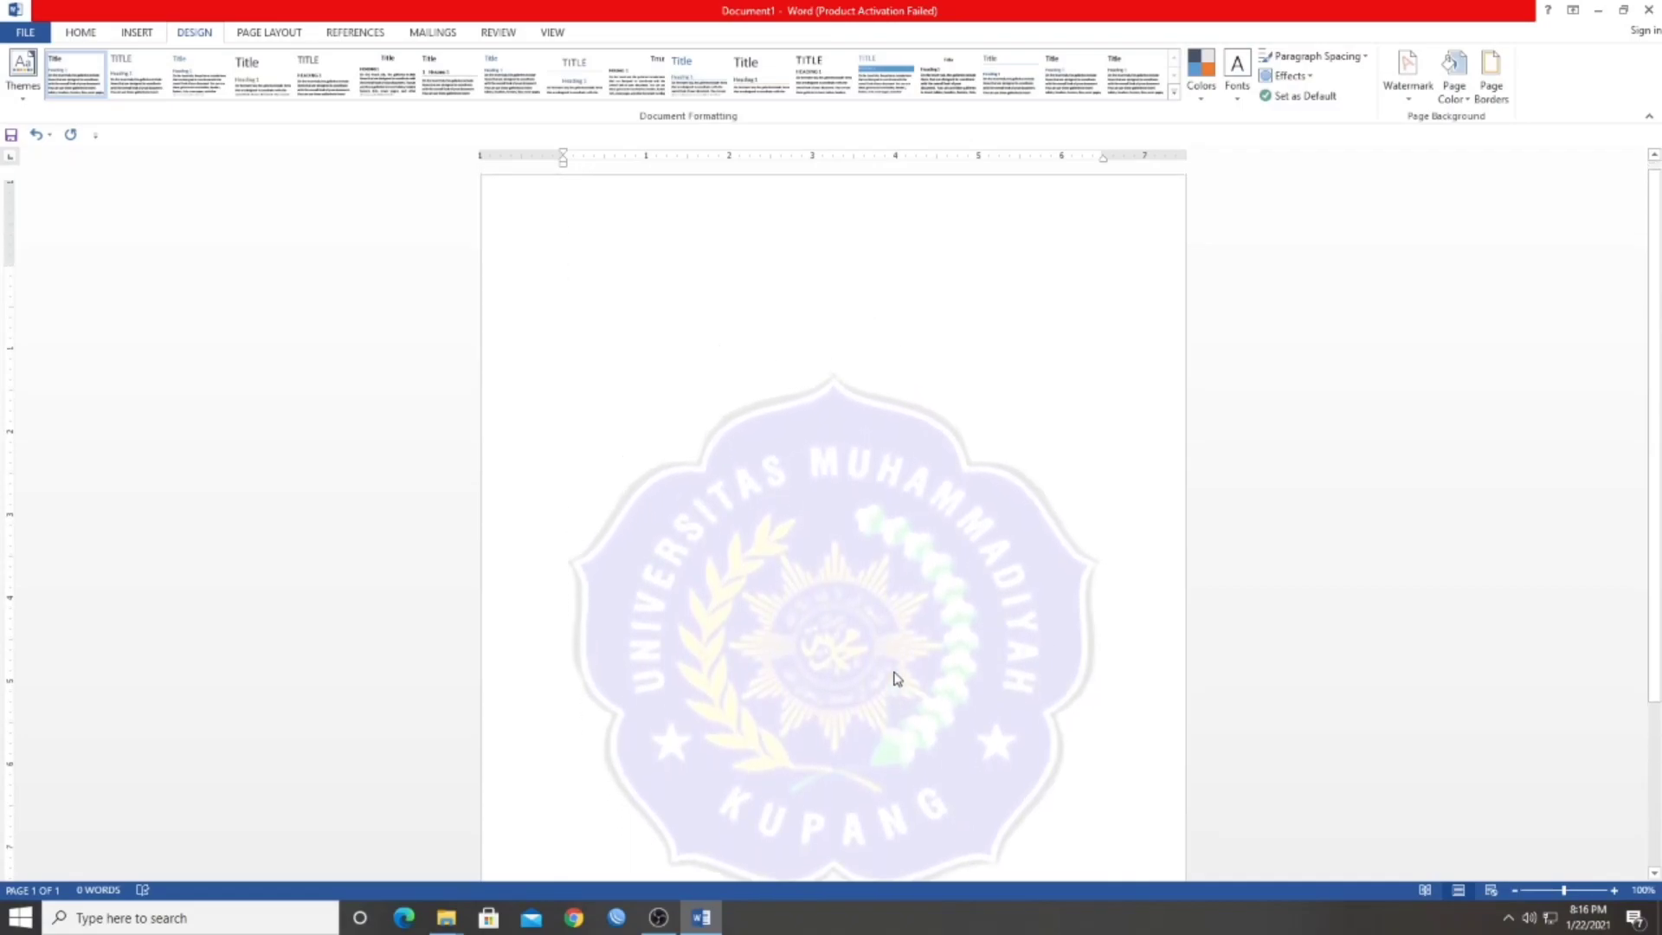
pyautogui.scroll(-1, 793, 641)
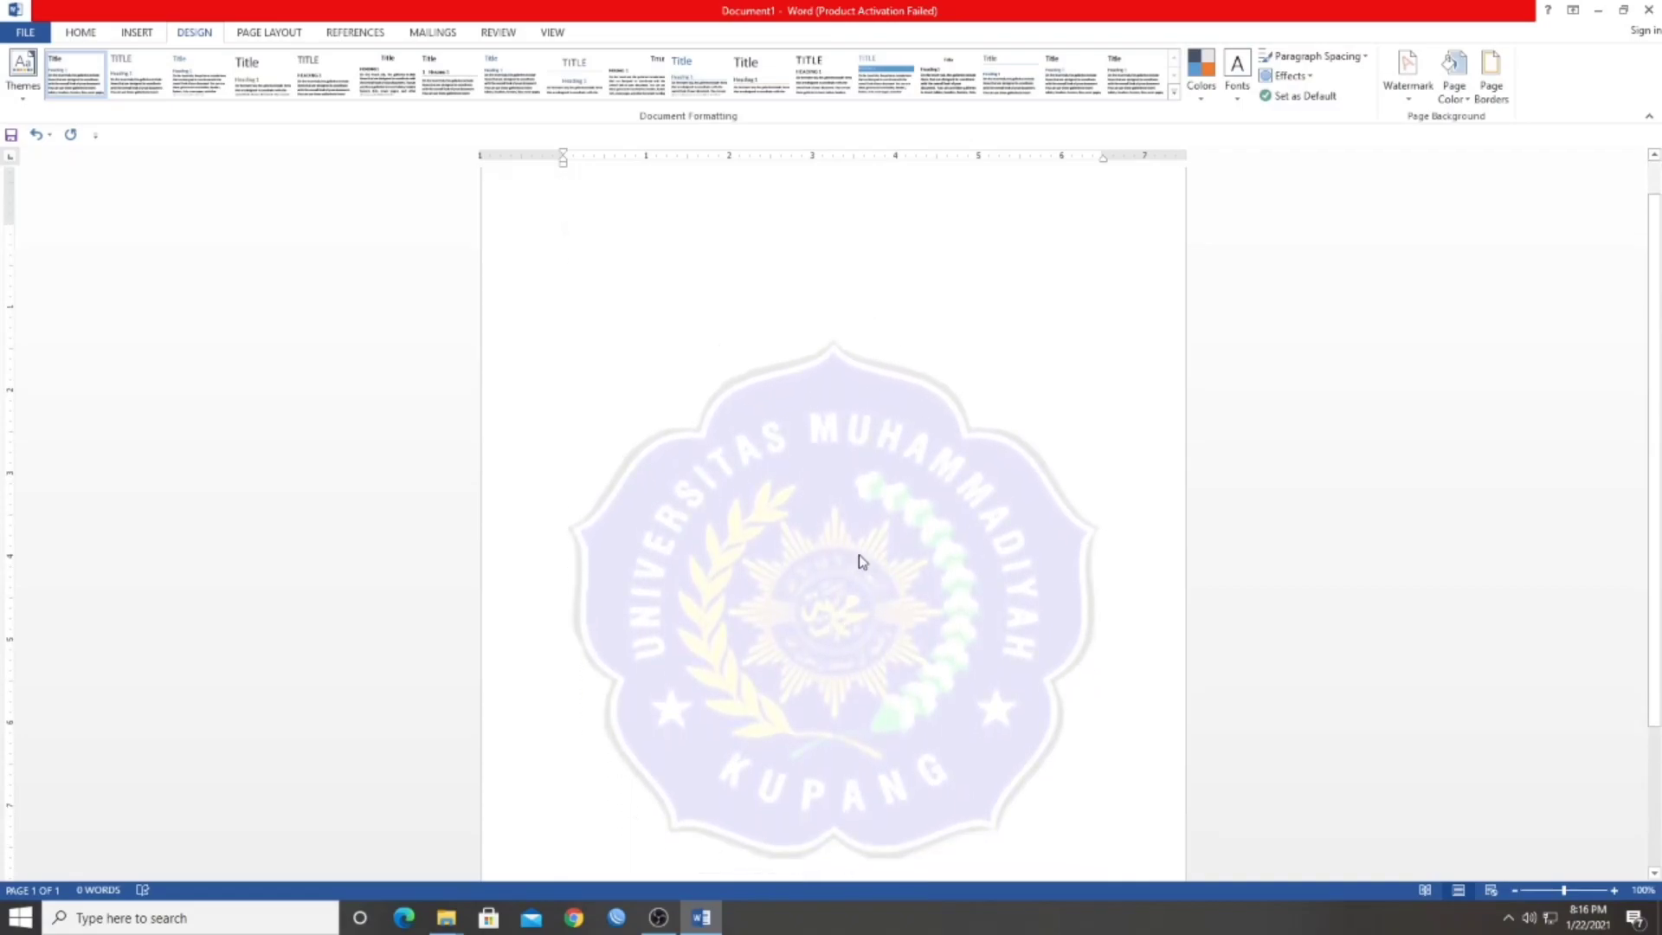
# Switch the custom watermark to a text watermark and enter the person's full name as its text
pyautogui.click(1402, 86)
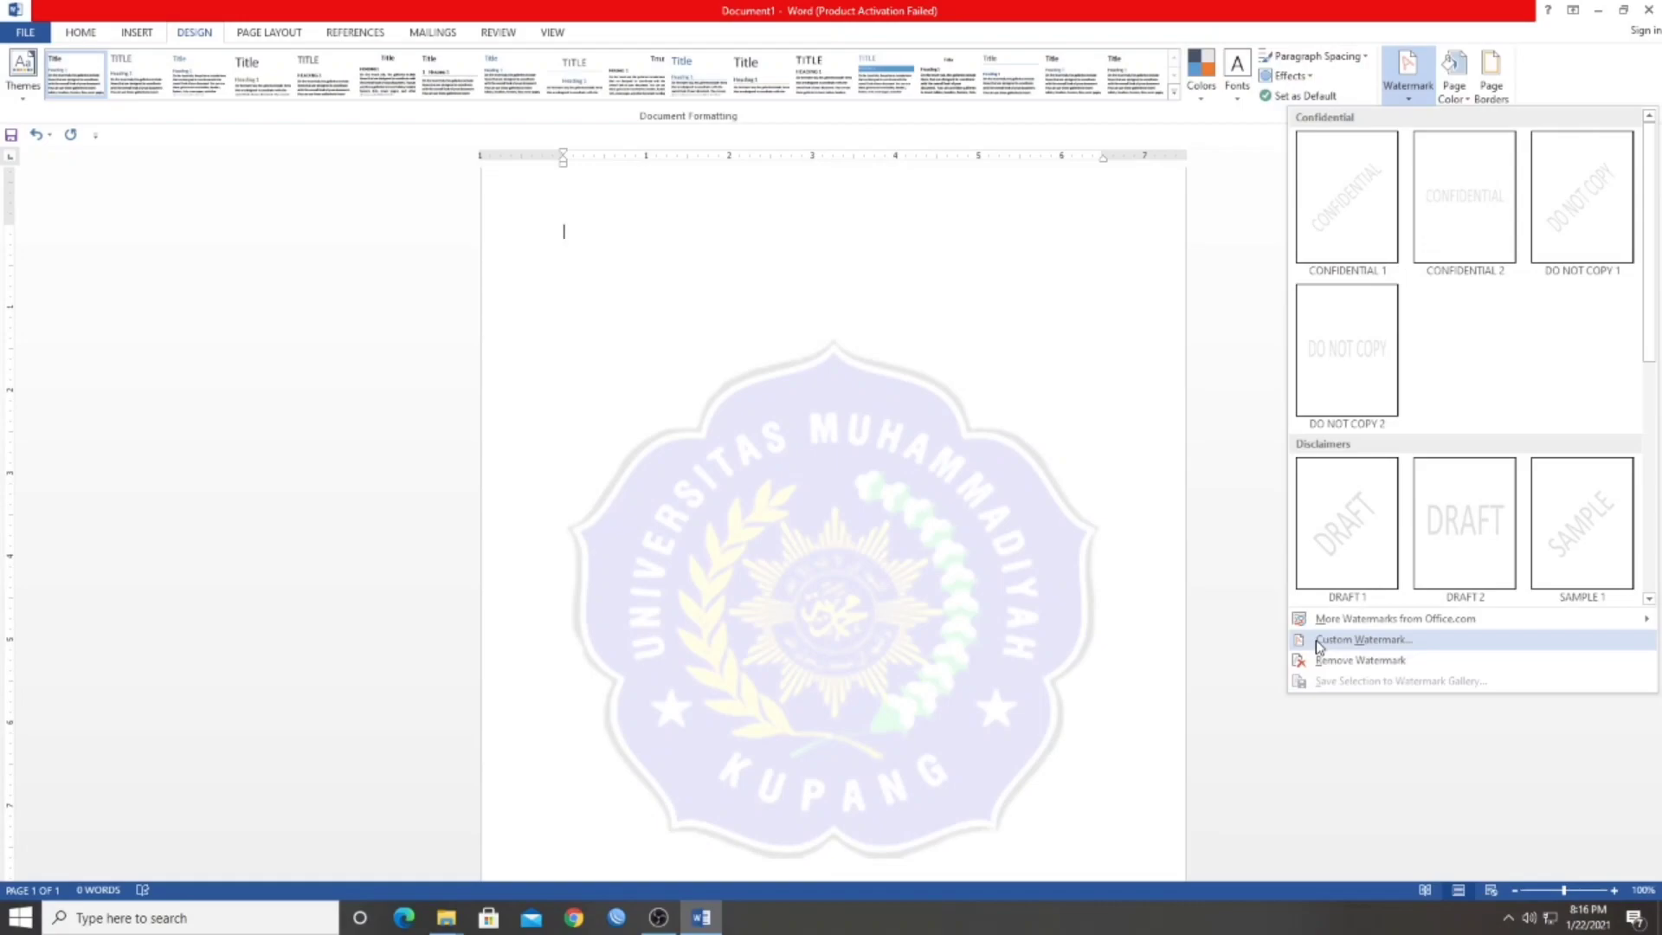
pyautogui.click(1389, 86)
pyautogui.click(1390, 86)
pyautogui.click(1357, 642)
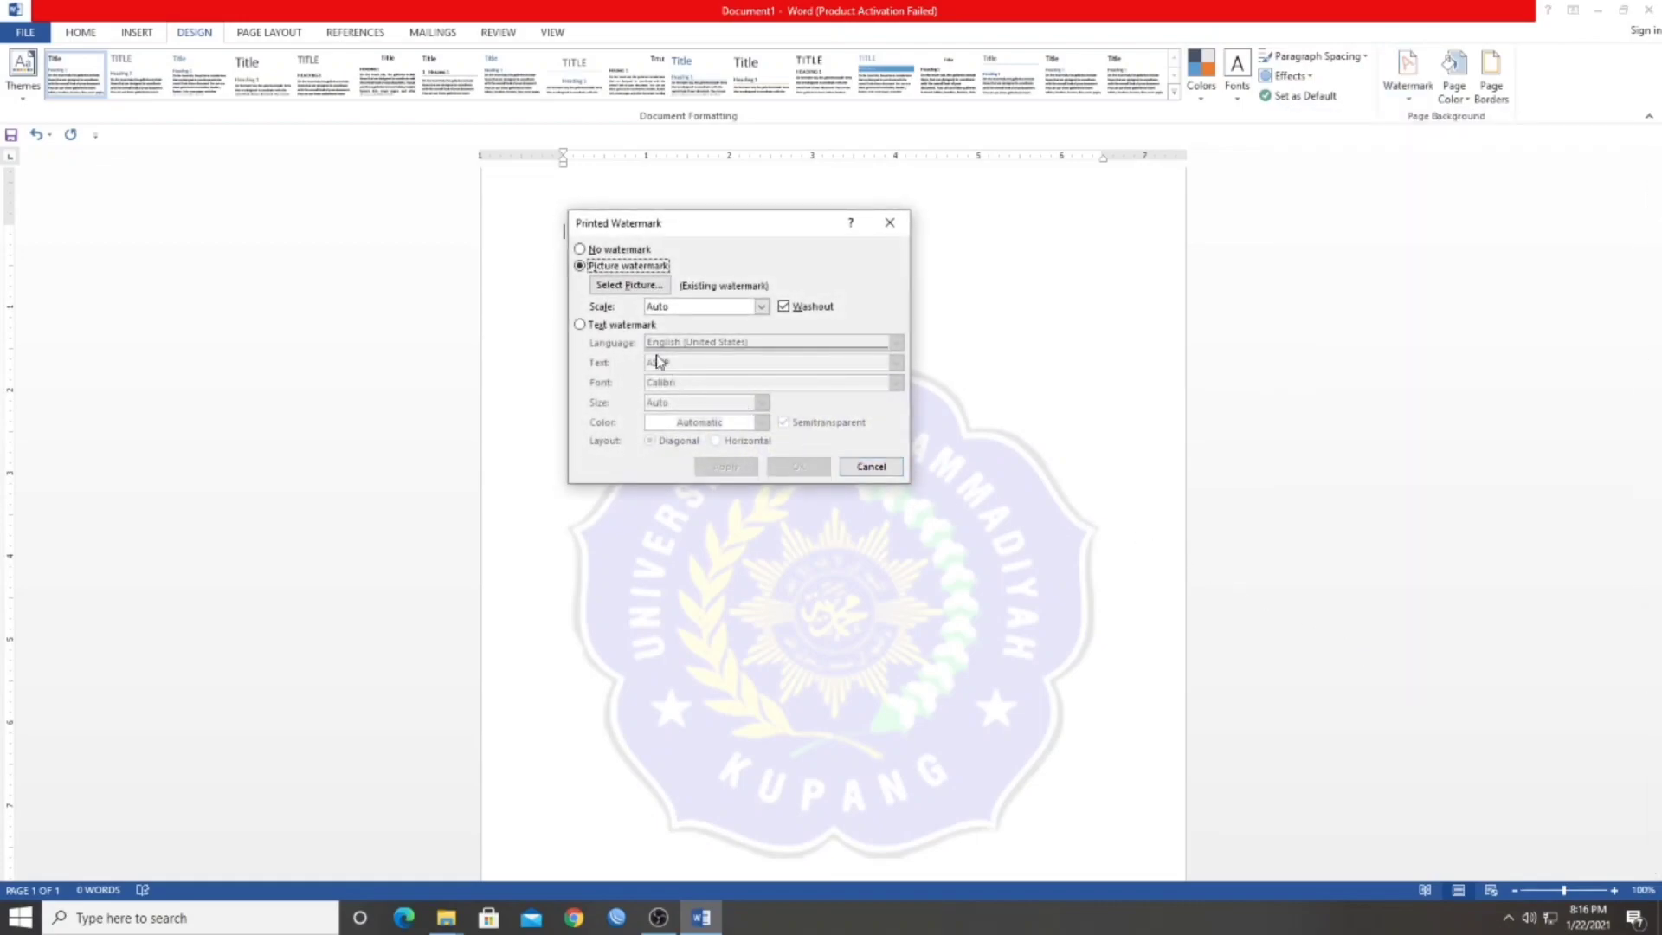
pyautogui.click(580, 325)
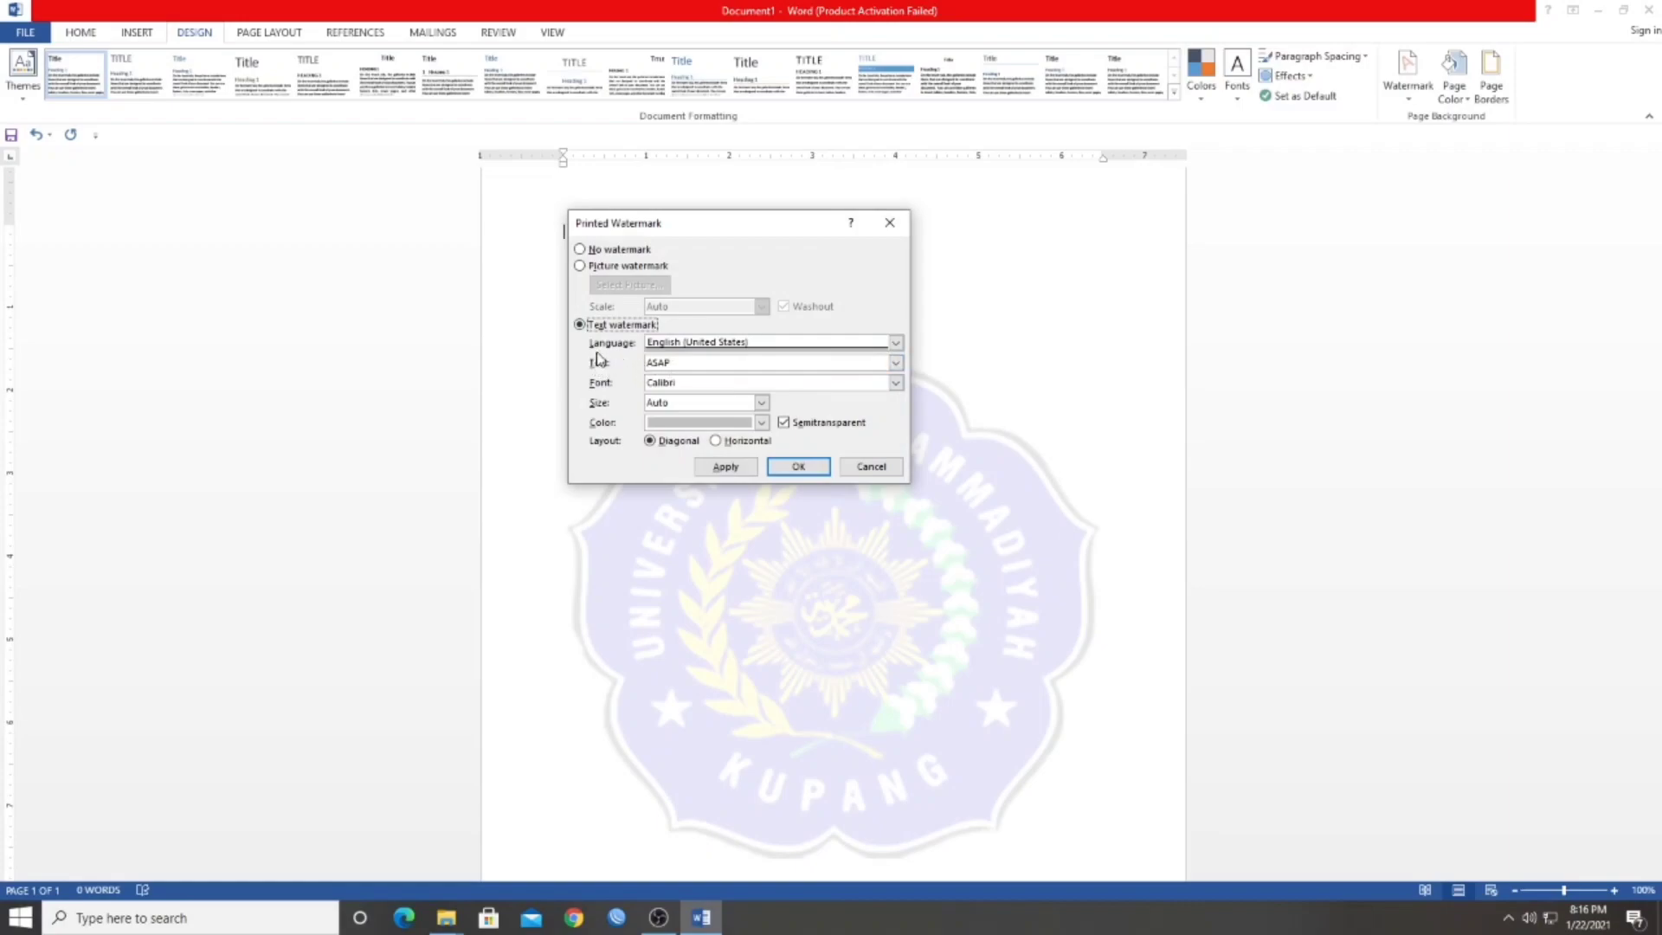
pyautogui.moveTo(676, 363); pyautogui.dragTo(638, 368)
# Keep Calibri as the watermark font and apply the text watermark to the page
pyautogui.click(896, 384)
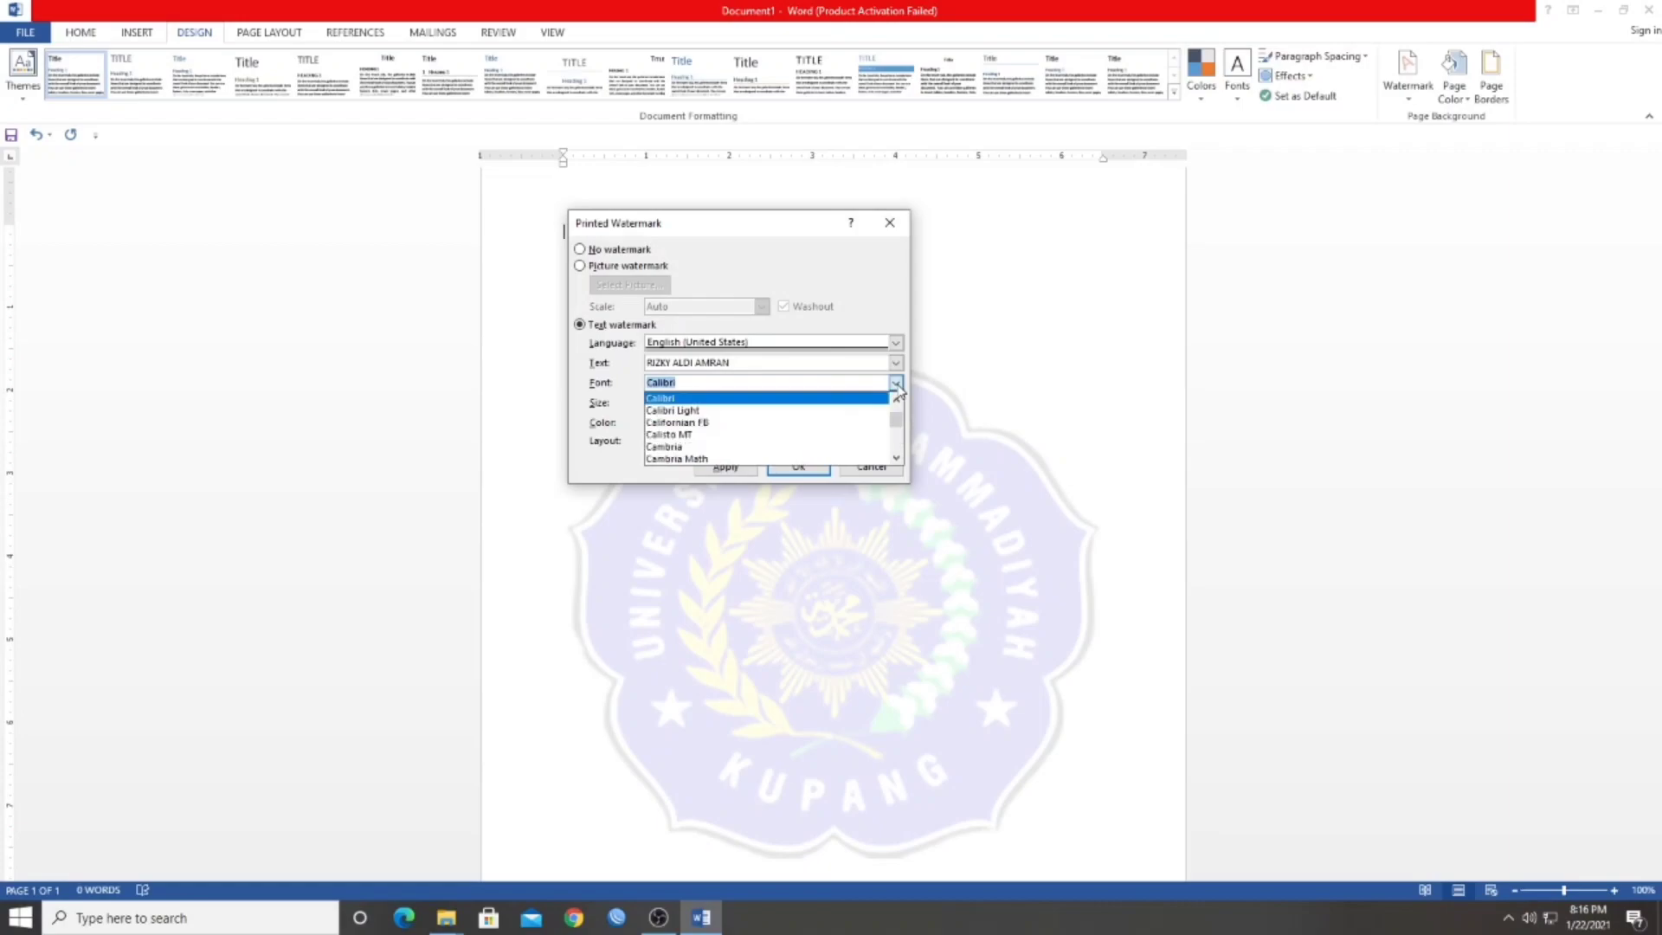
pyautogui.click(896, 386)
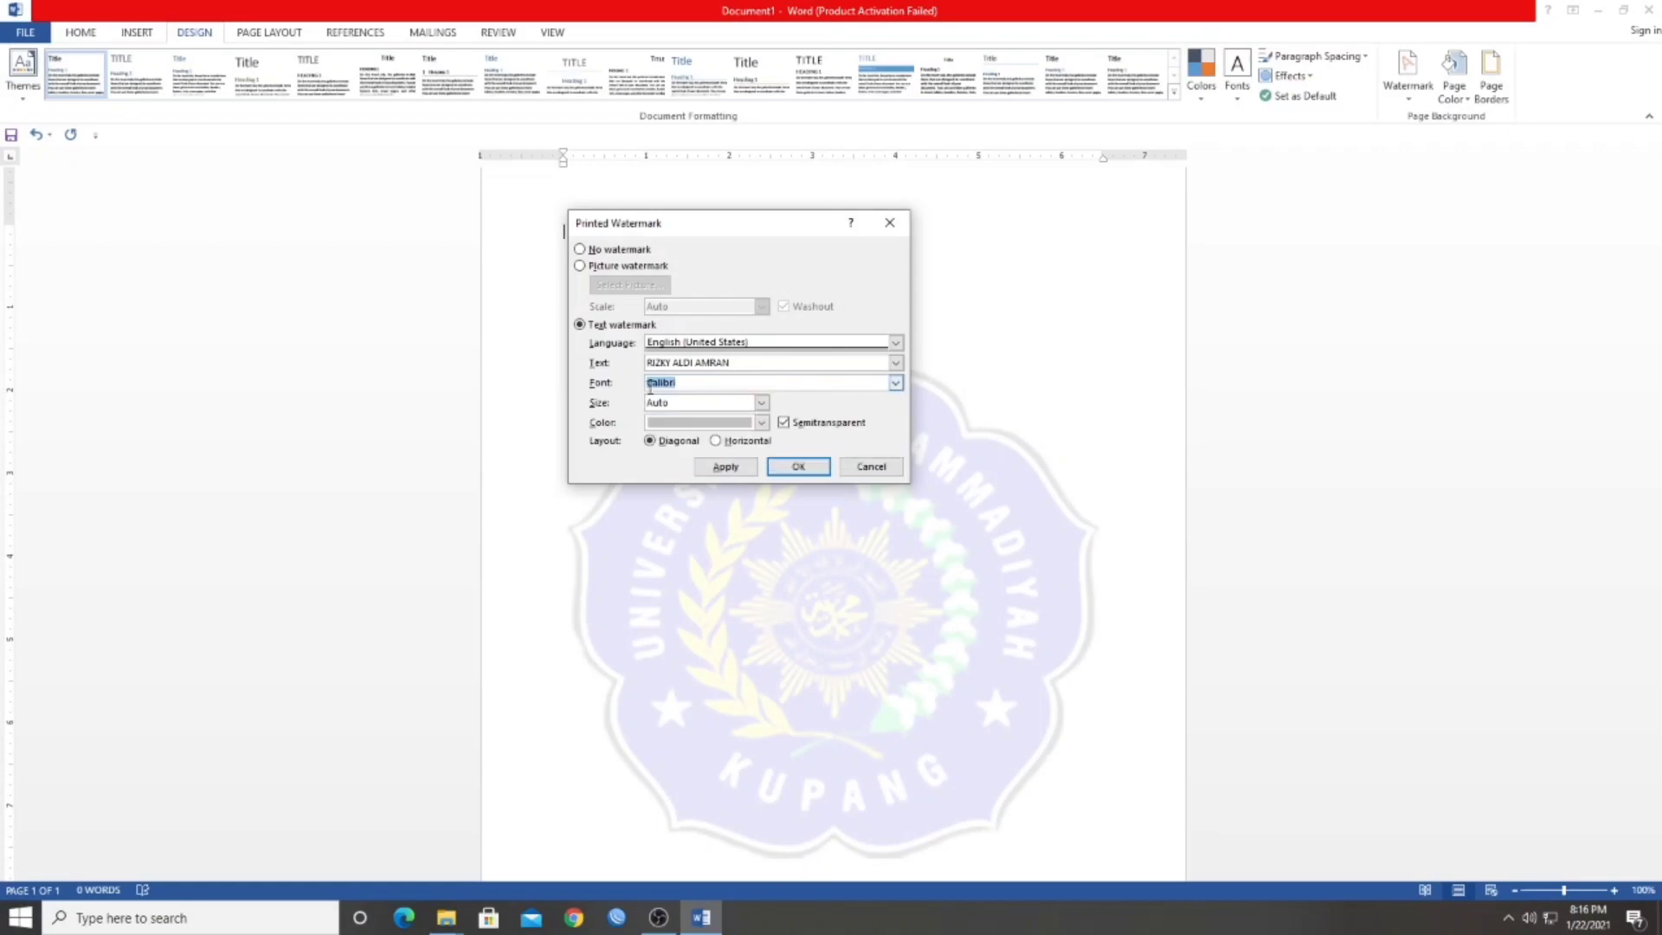
pyautogui.click(680, 386)
pyautogui.click(761, 423)
pyautogui.click(798, 467)
pyautogui.scroll(-1, 957, 445)
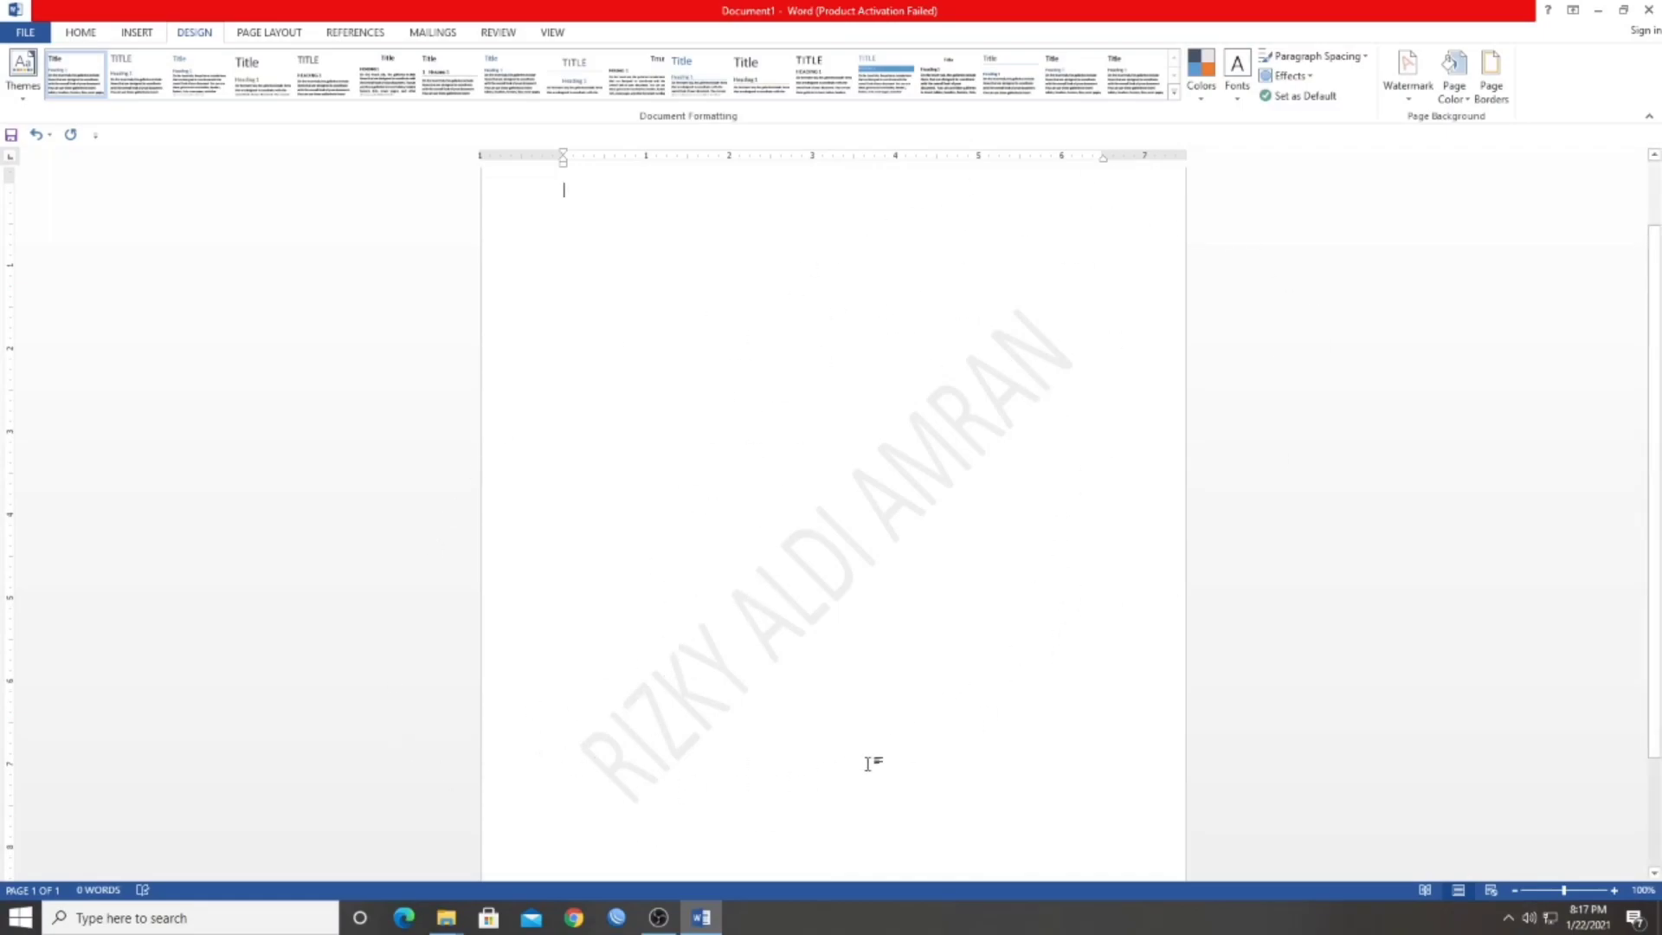
pyautogui.scroll(1, 995, 389)
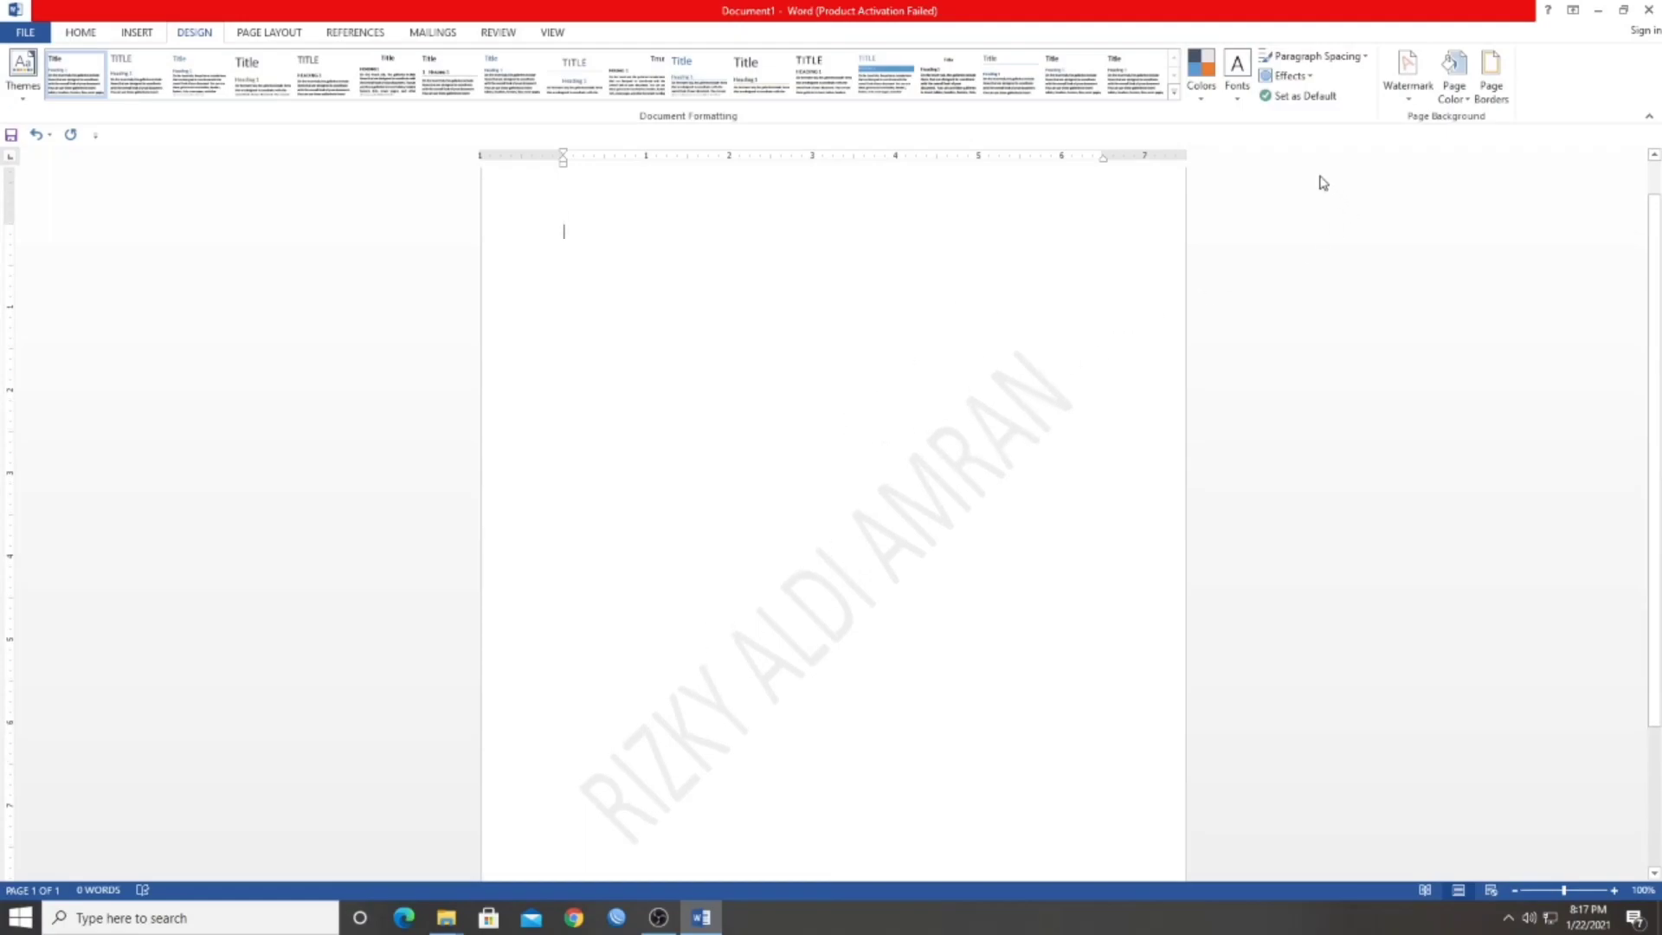
# Change the text watermark's color to the standard bright red and apply it
pyautogui.click(1402, 87)
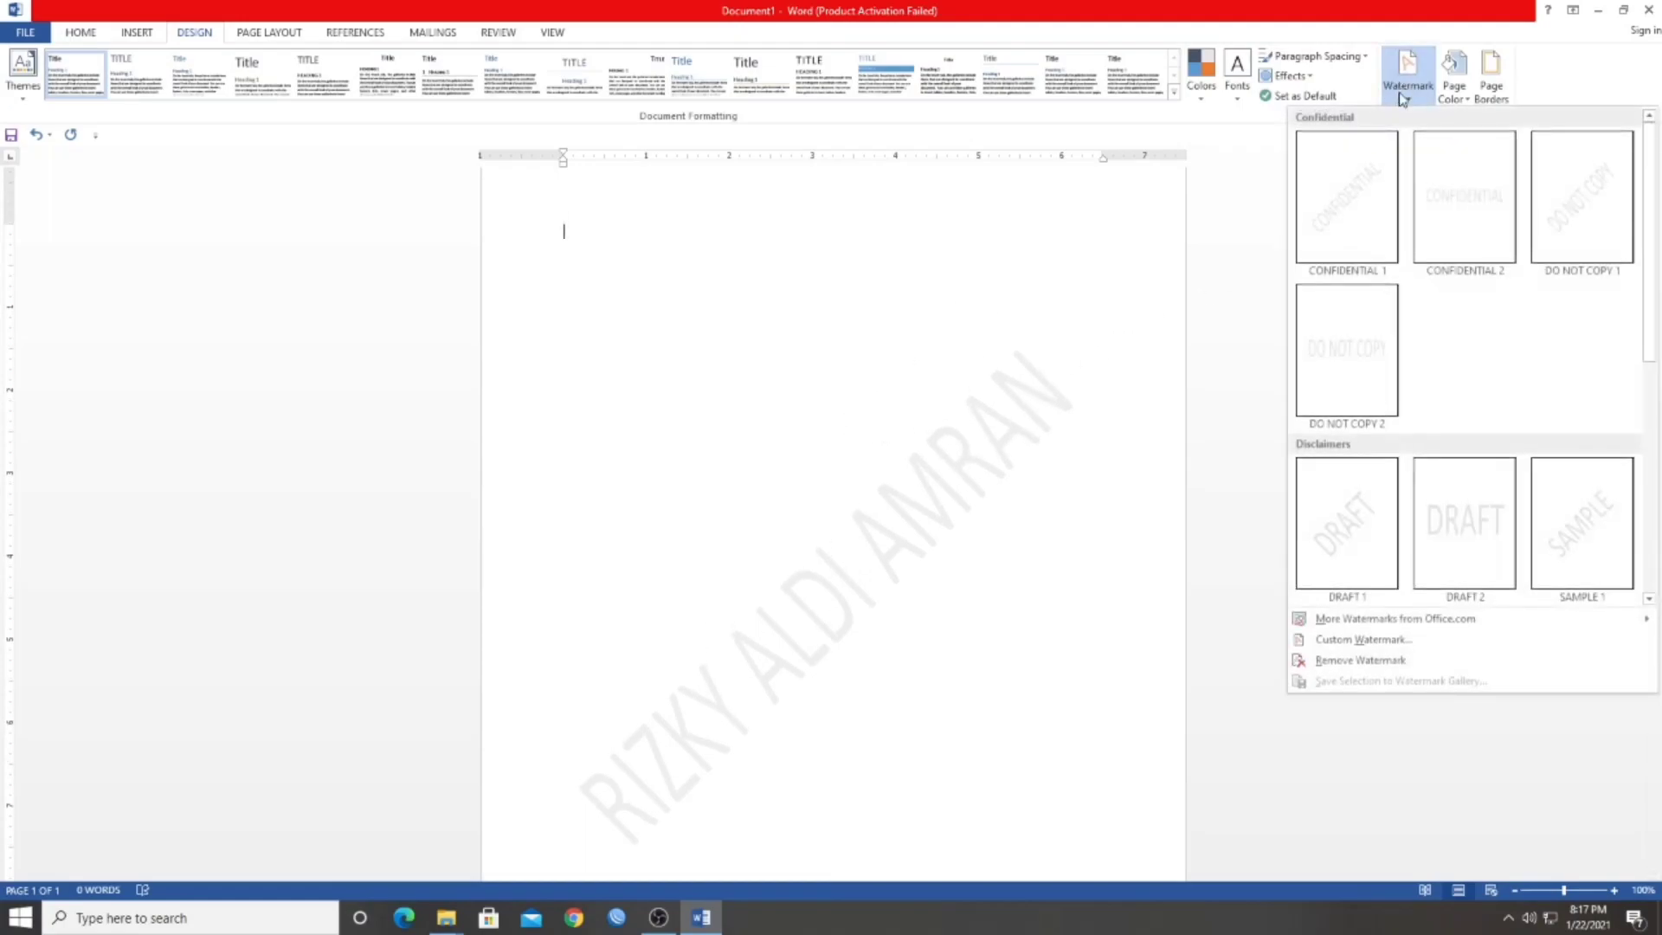
pyautogui.click(1342, 642)
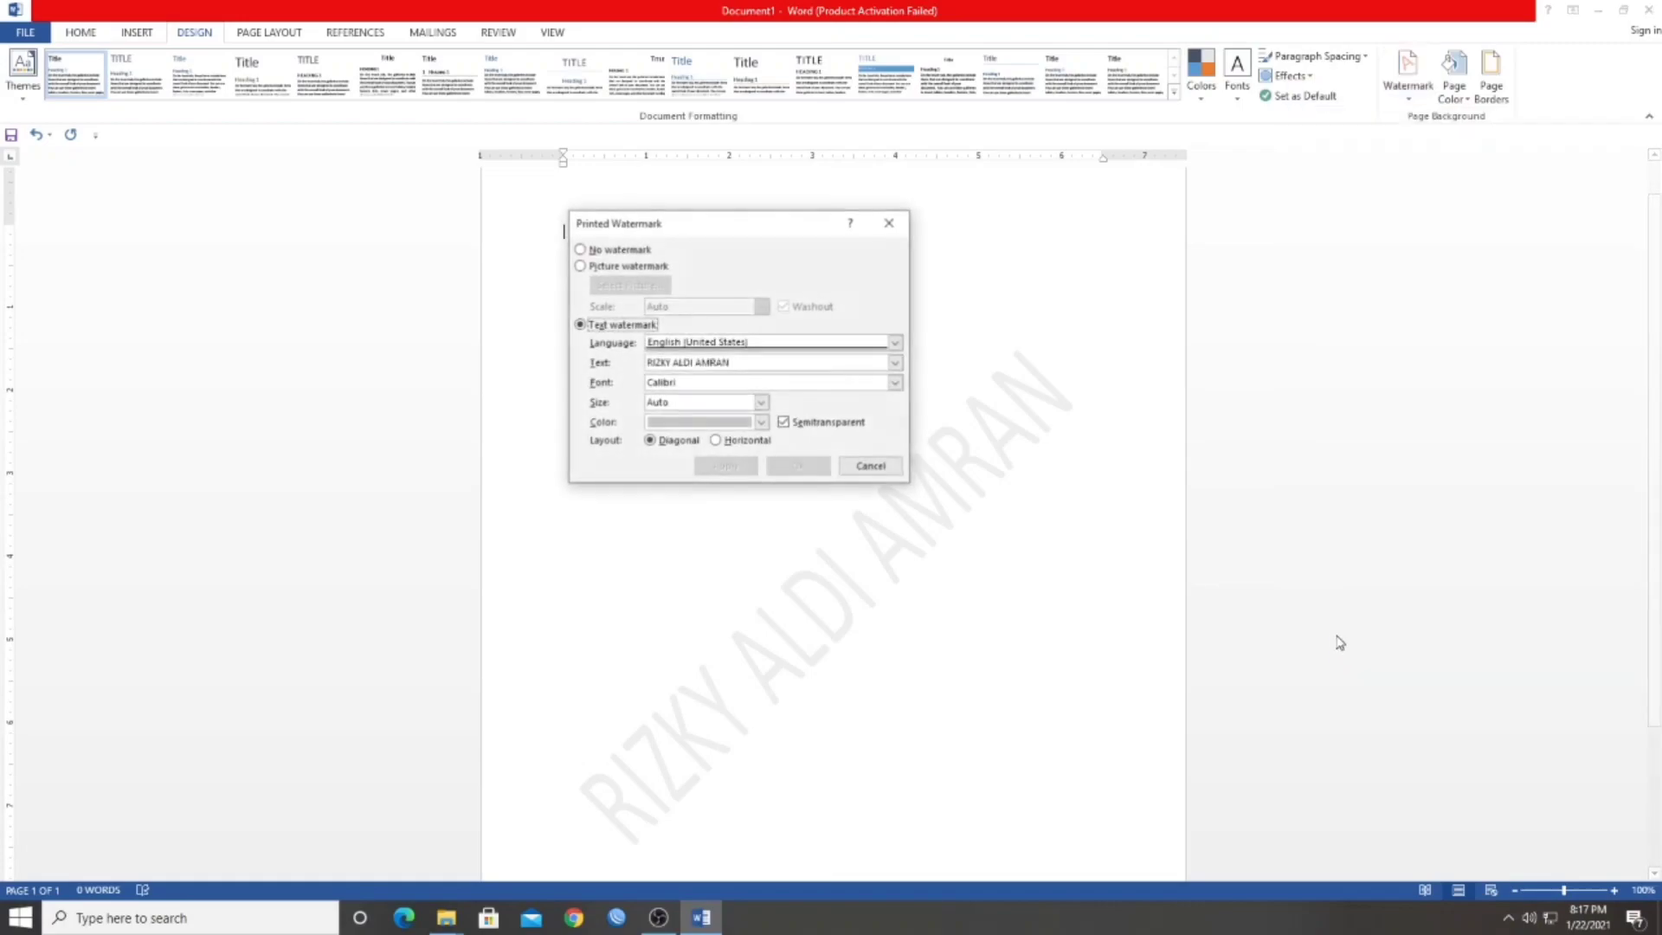
pyautogui.click(690, 423)
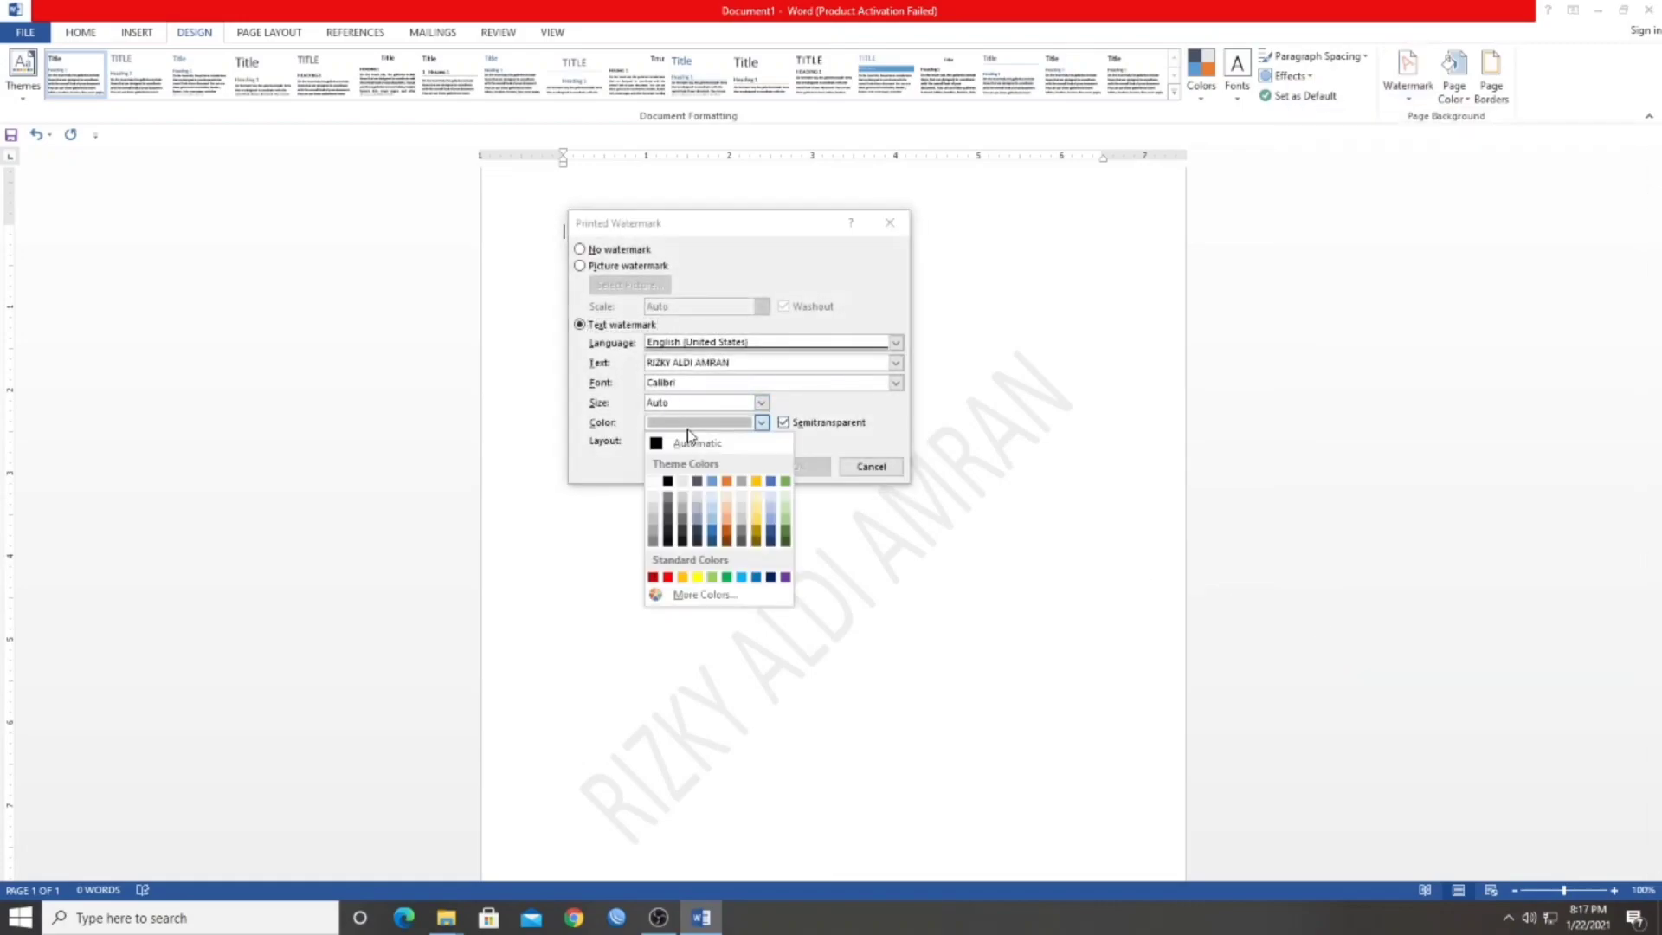
pyautogui.click(667, 578)
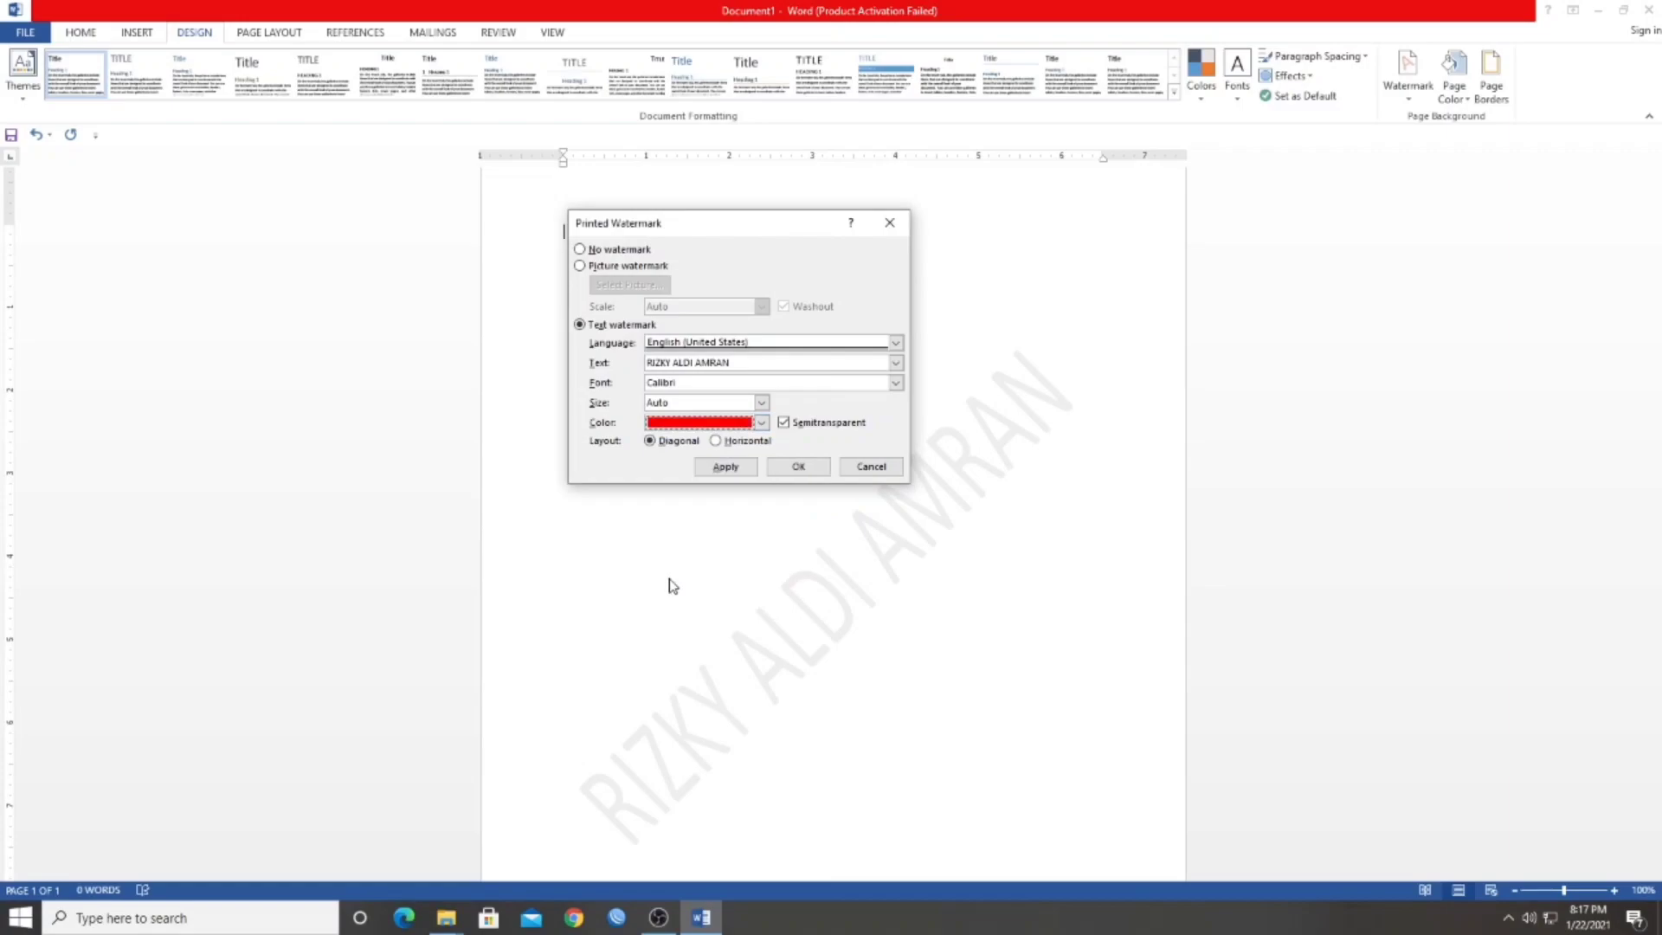
pyautogui.click(795, 468)
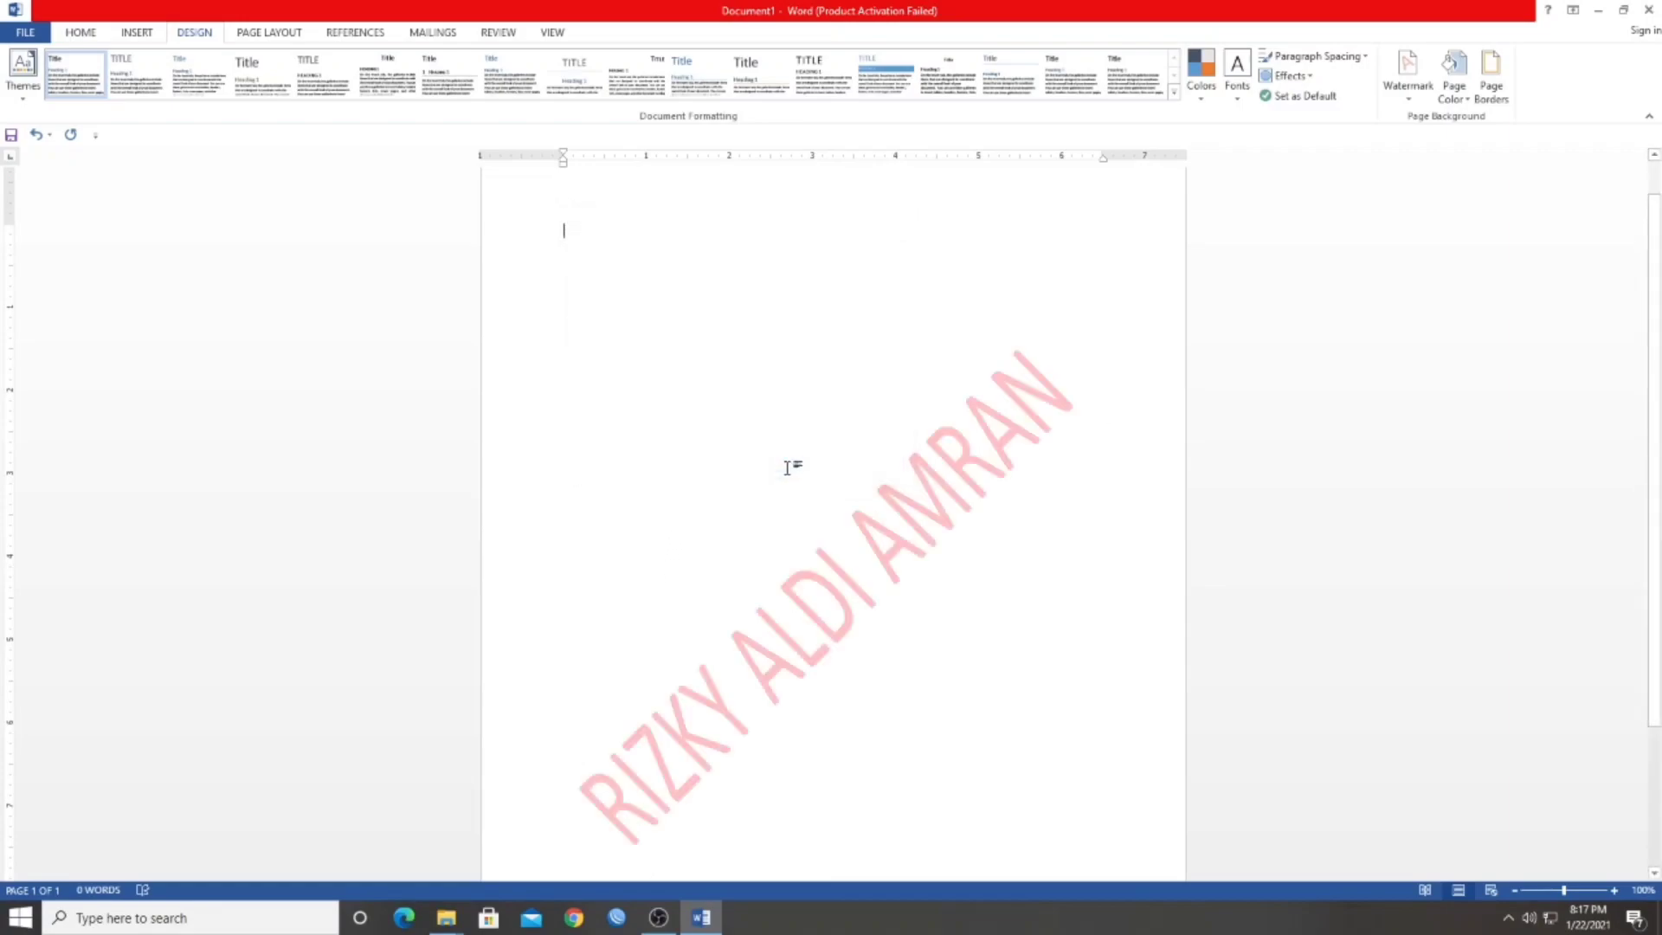
pyautogui.scroll(2, 853, 360)
pyautogui.scroll(-1, 734, 344)
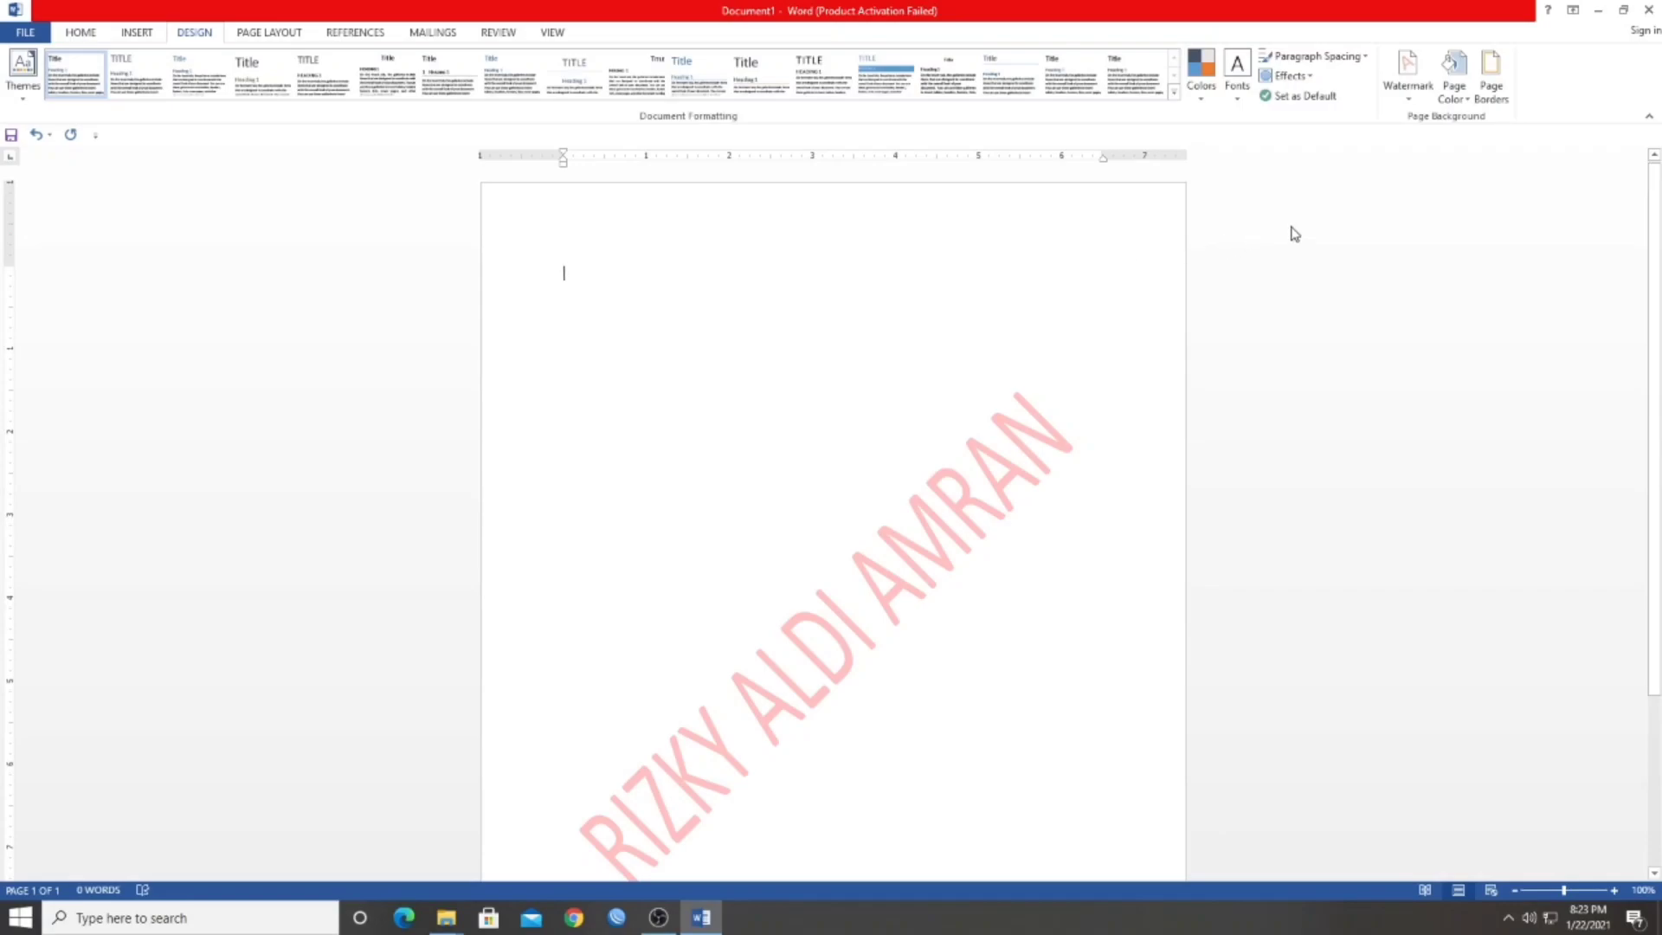
# Set the page color to a light blue theme shade
pyautogui.click(1456, 102)
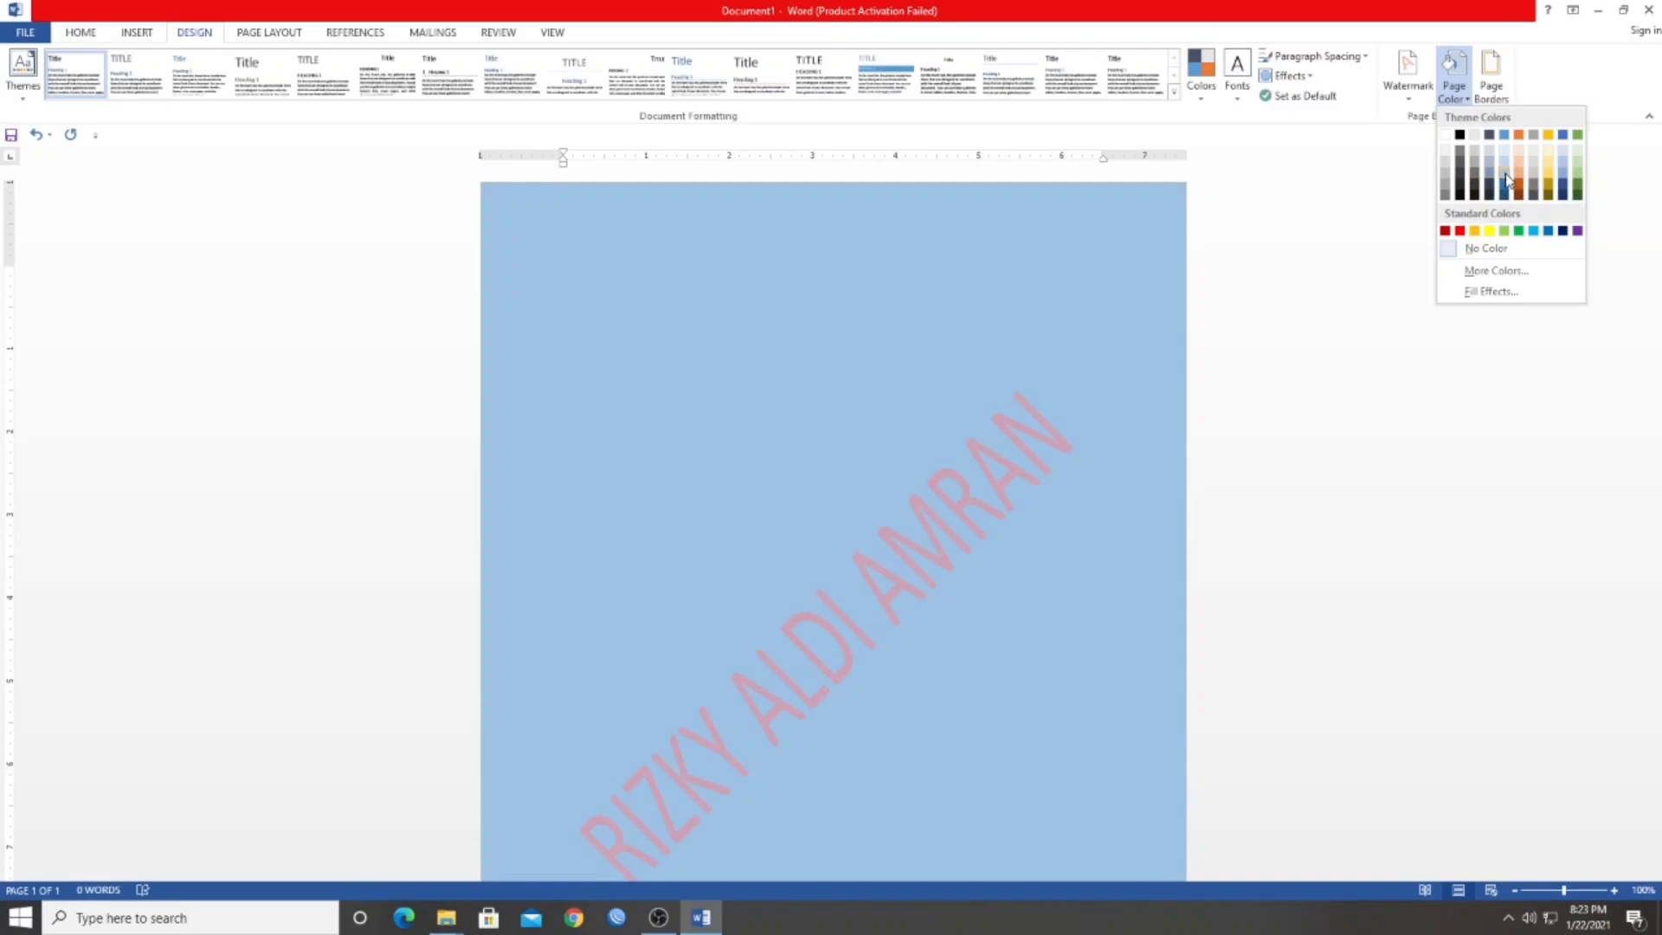
pyautogui.click(1506, 179)
pyautogui.scroll(-5, 833, 398)
pyautogui.scroll(5, 832, 398)
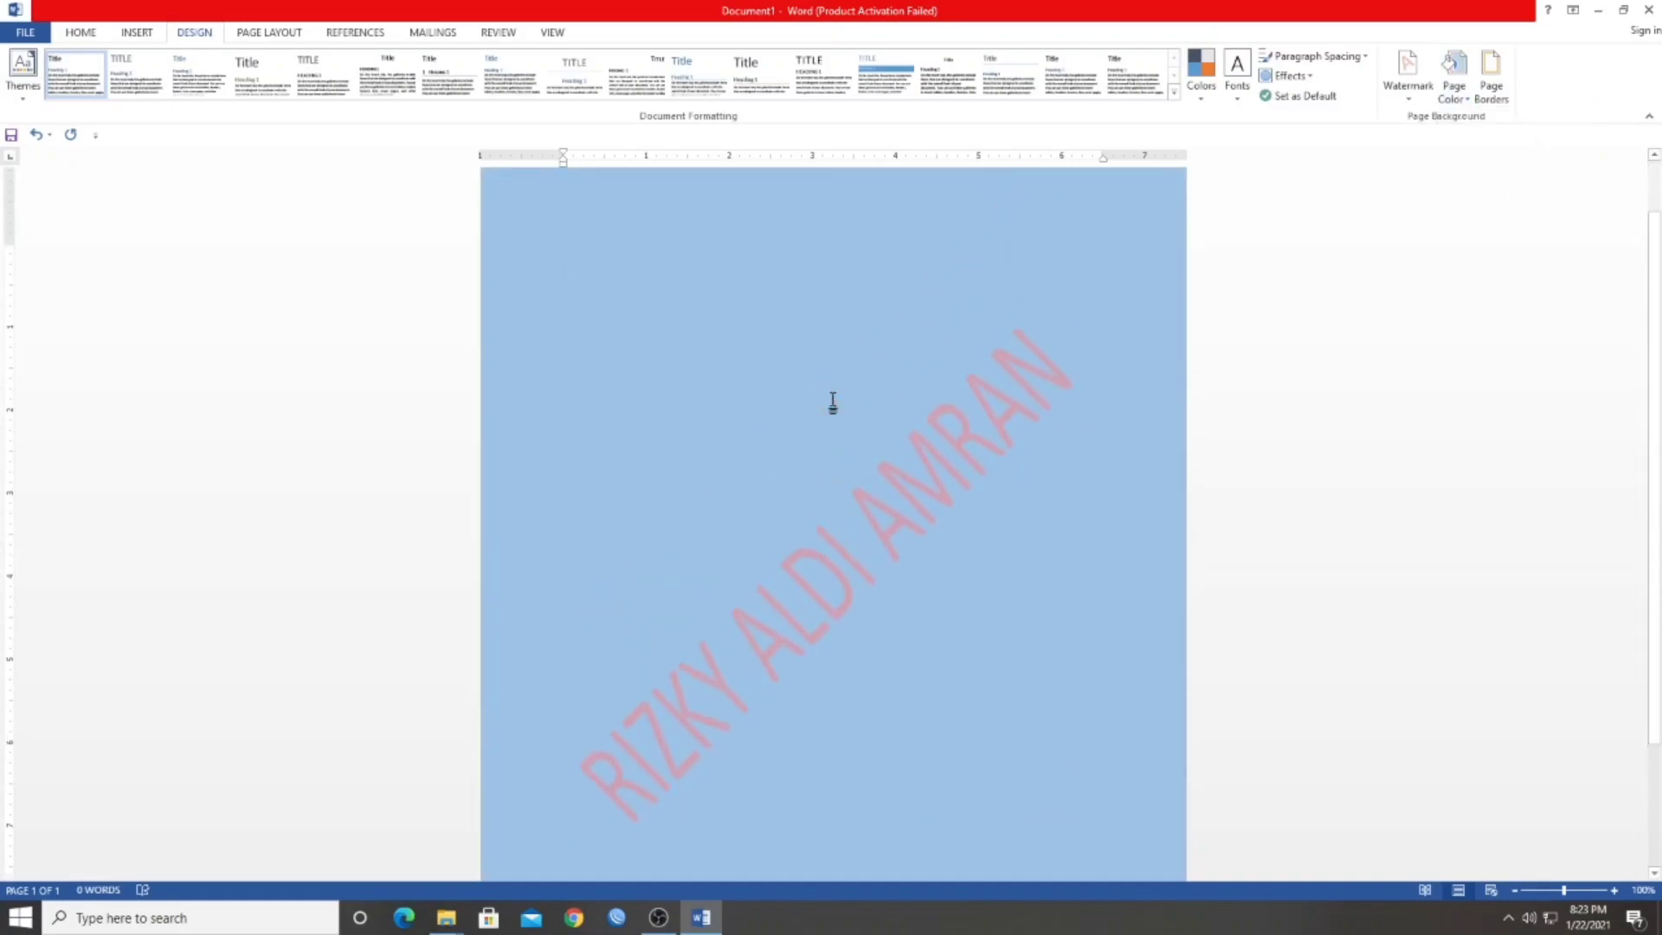
# Set the page color to standard yellow
pyautogui.click(1453, 74)
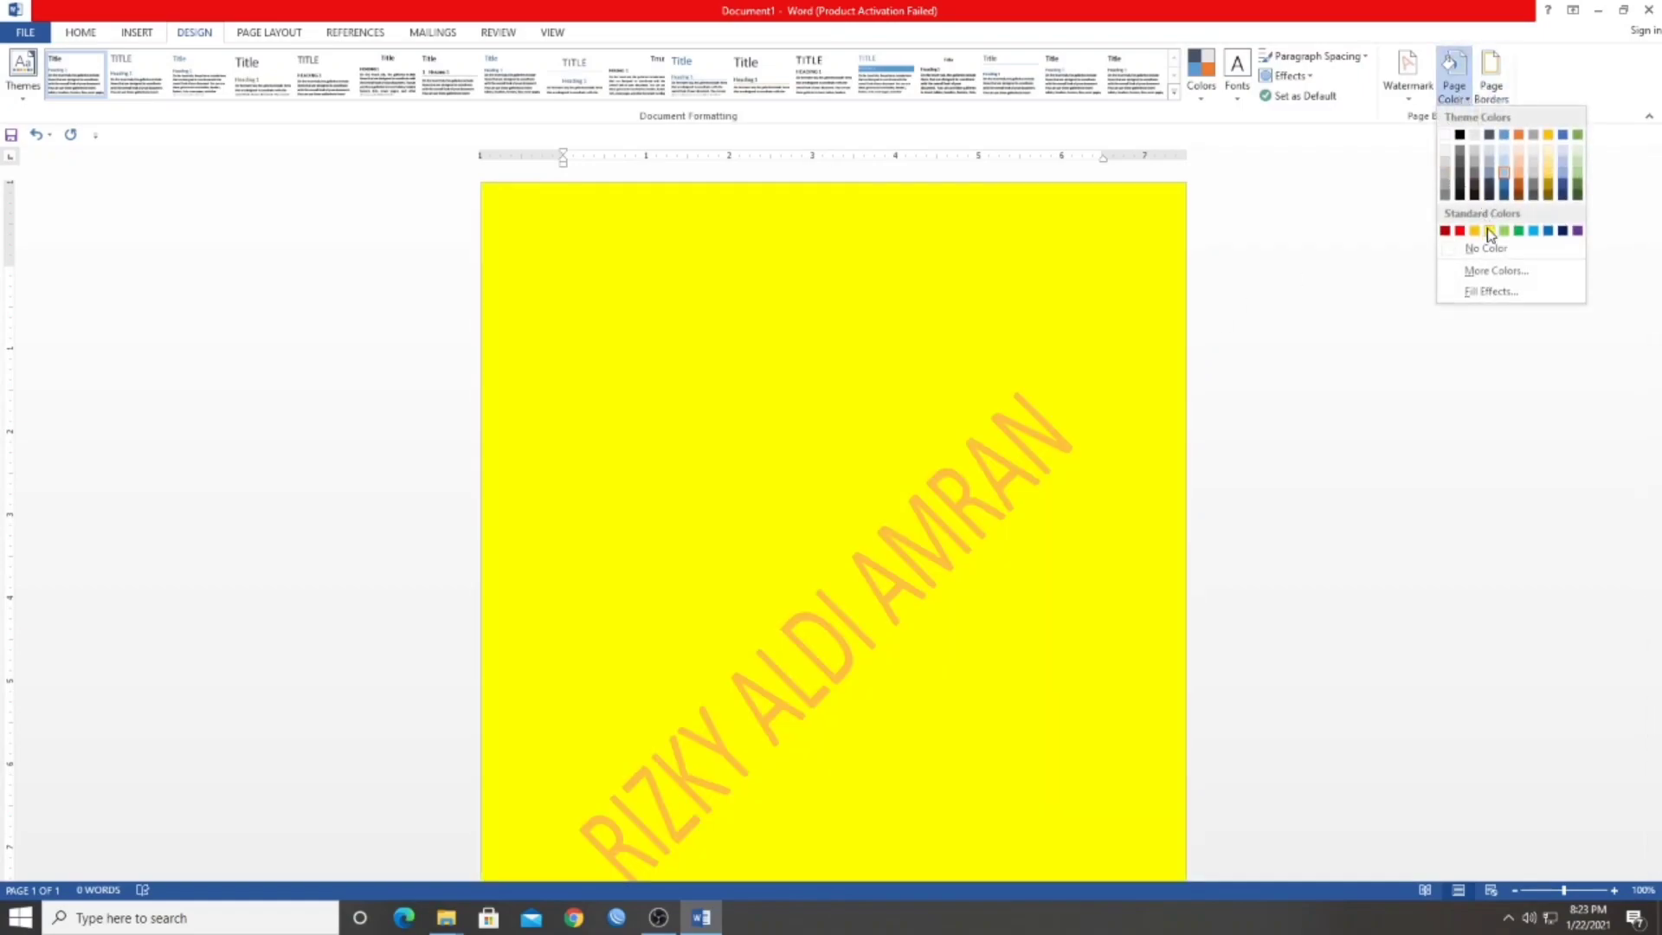
pyautogui.click(1490, 231)
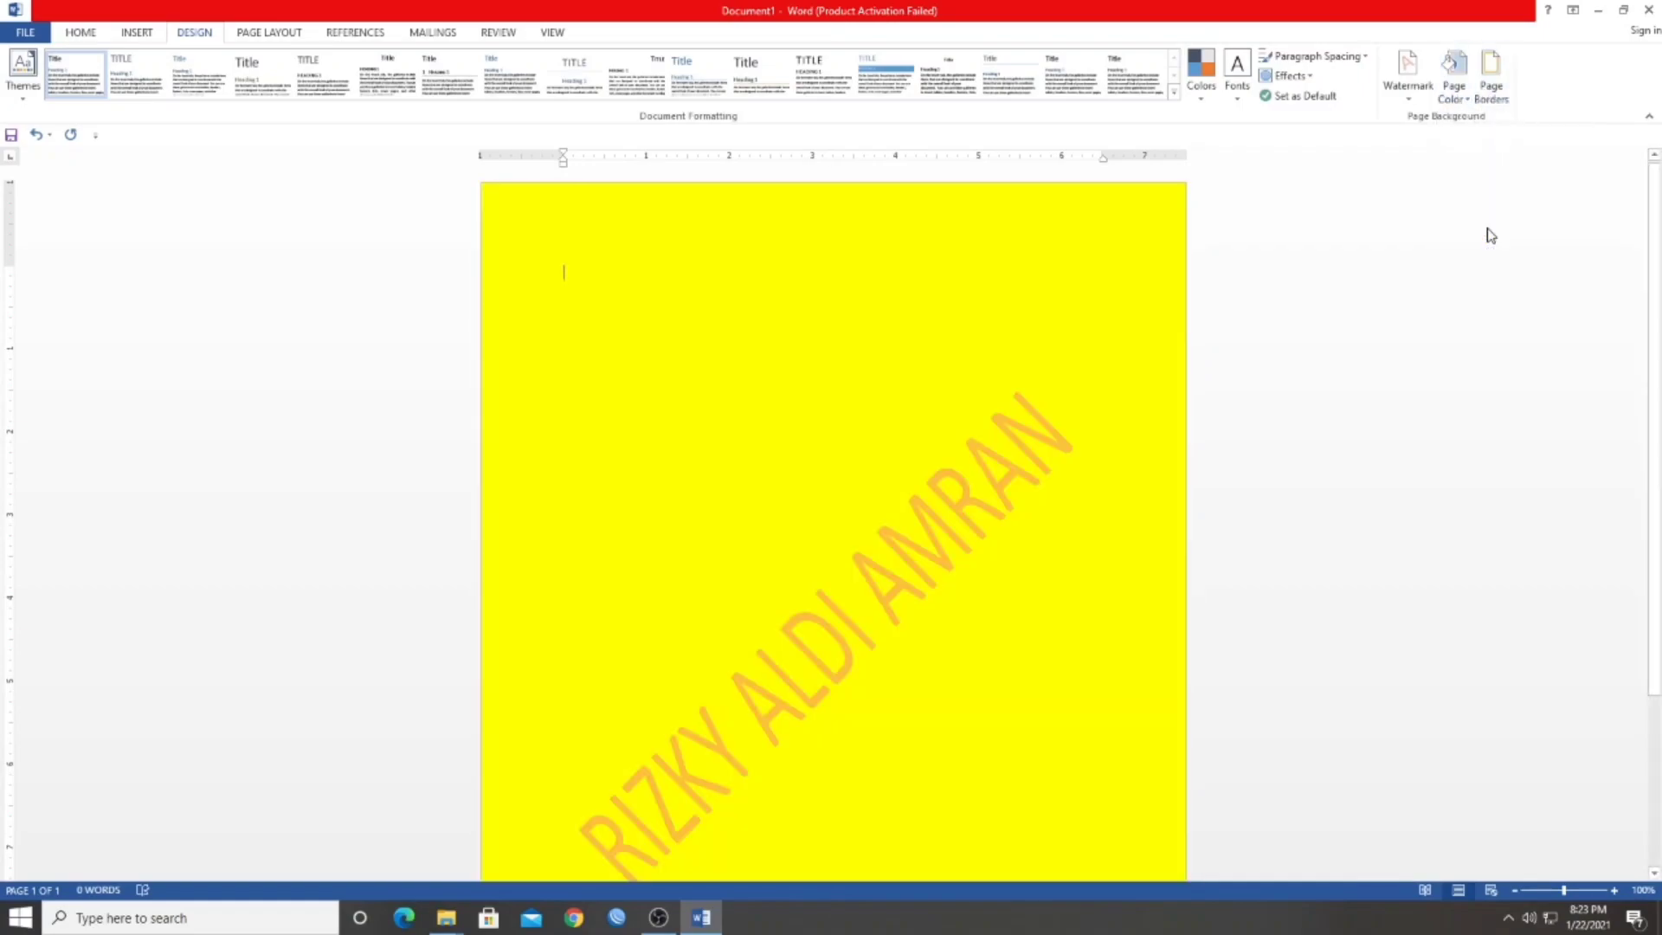
pyautogui.scroll(1, 879, 426)
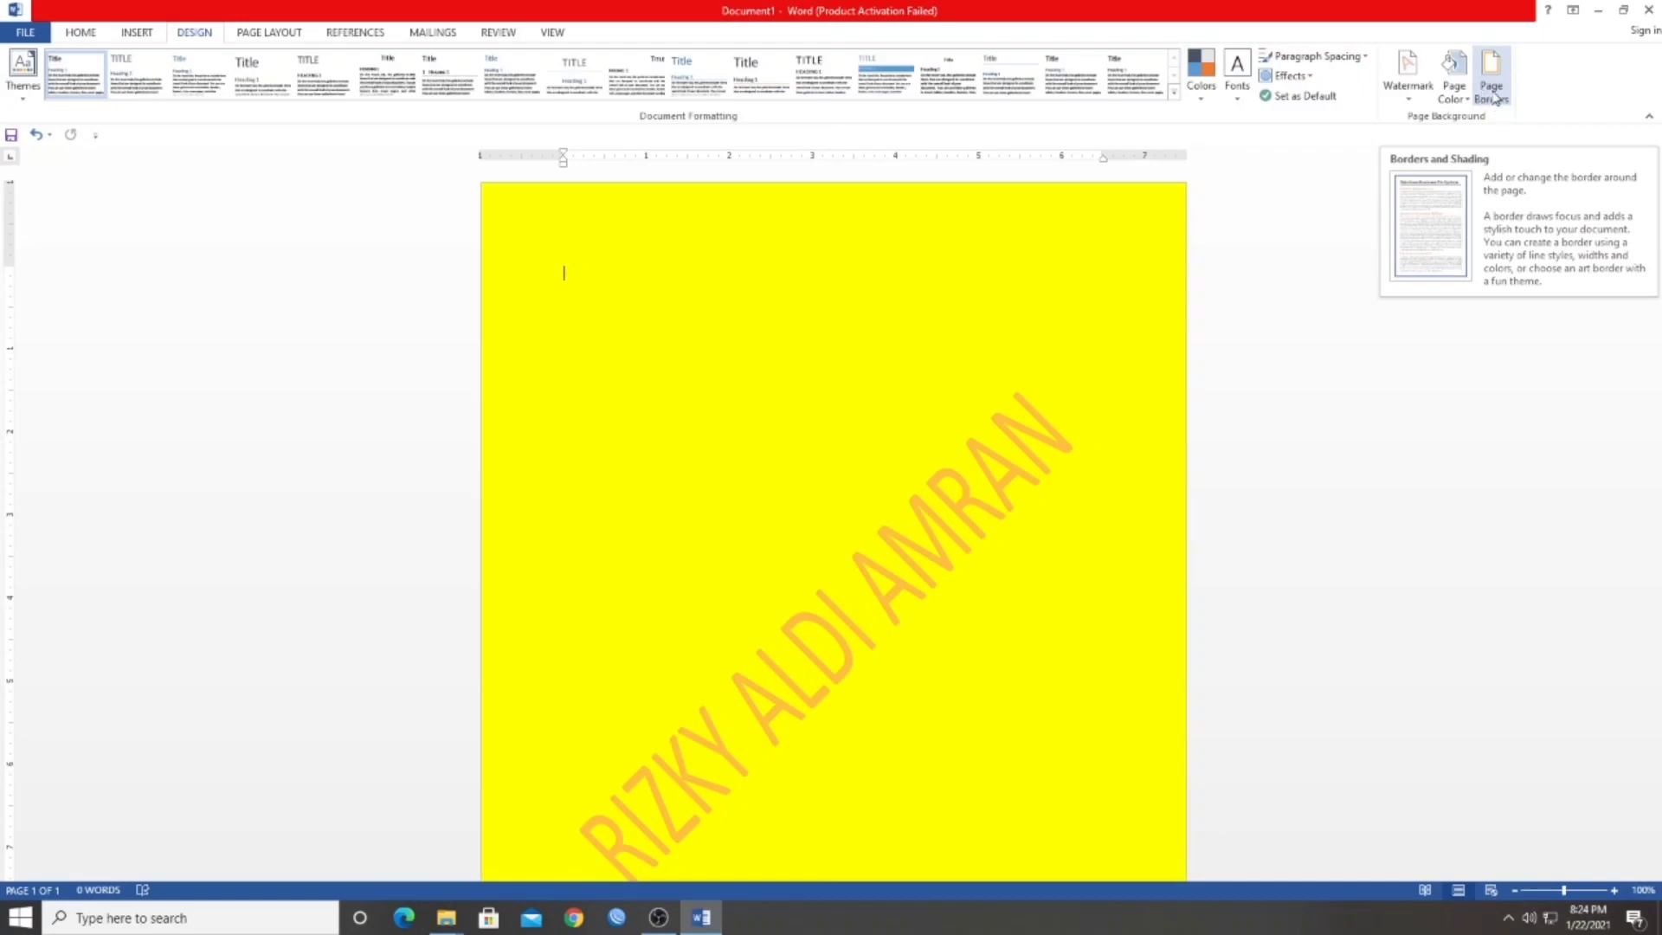
# Open the page border settings and try the Box, Shadow, 3-D and Custom settings, returning to 3-D
pyautogui.click(1492, 99)
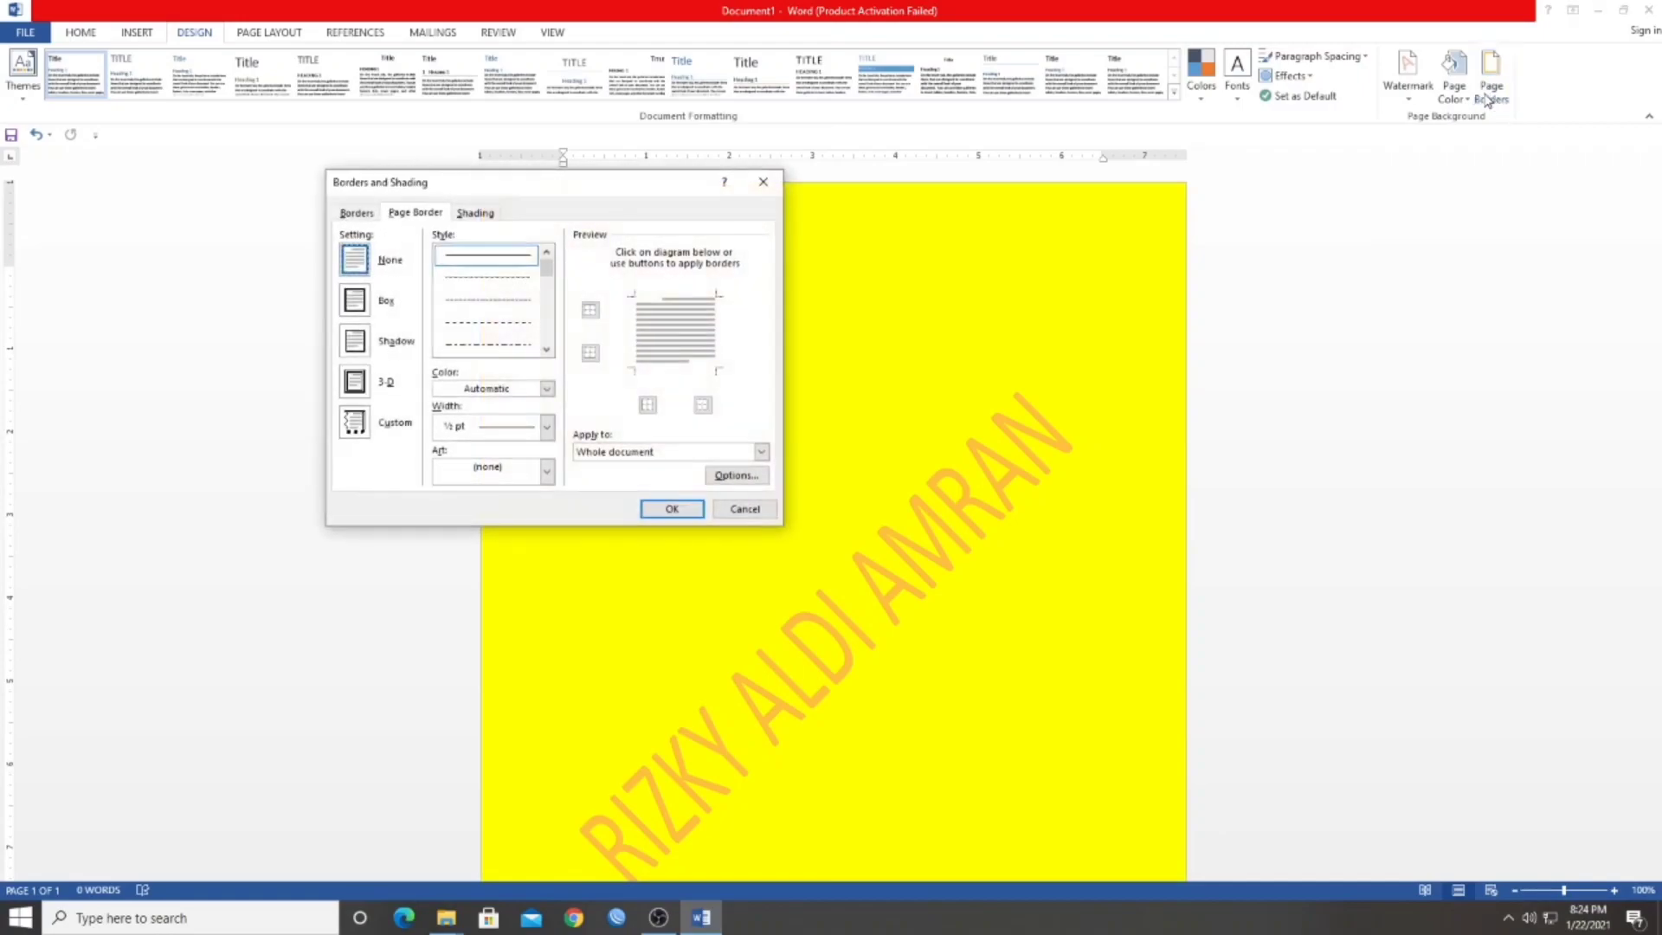
pyautogui.moveTo(620, 194)
pyautogui.mouseDown()
pyautogui.moveTo(1102, 262)
pyautogui.moveTo(606, 212)
pyautogui.moveTo(474, 263)
pyautogui.moveTo(490, 263)
pyautogui.mouseUp()
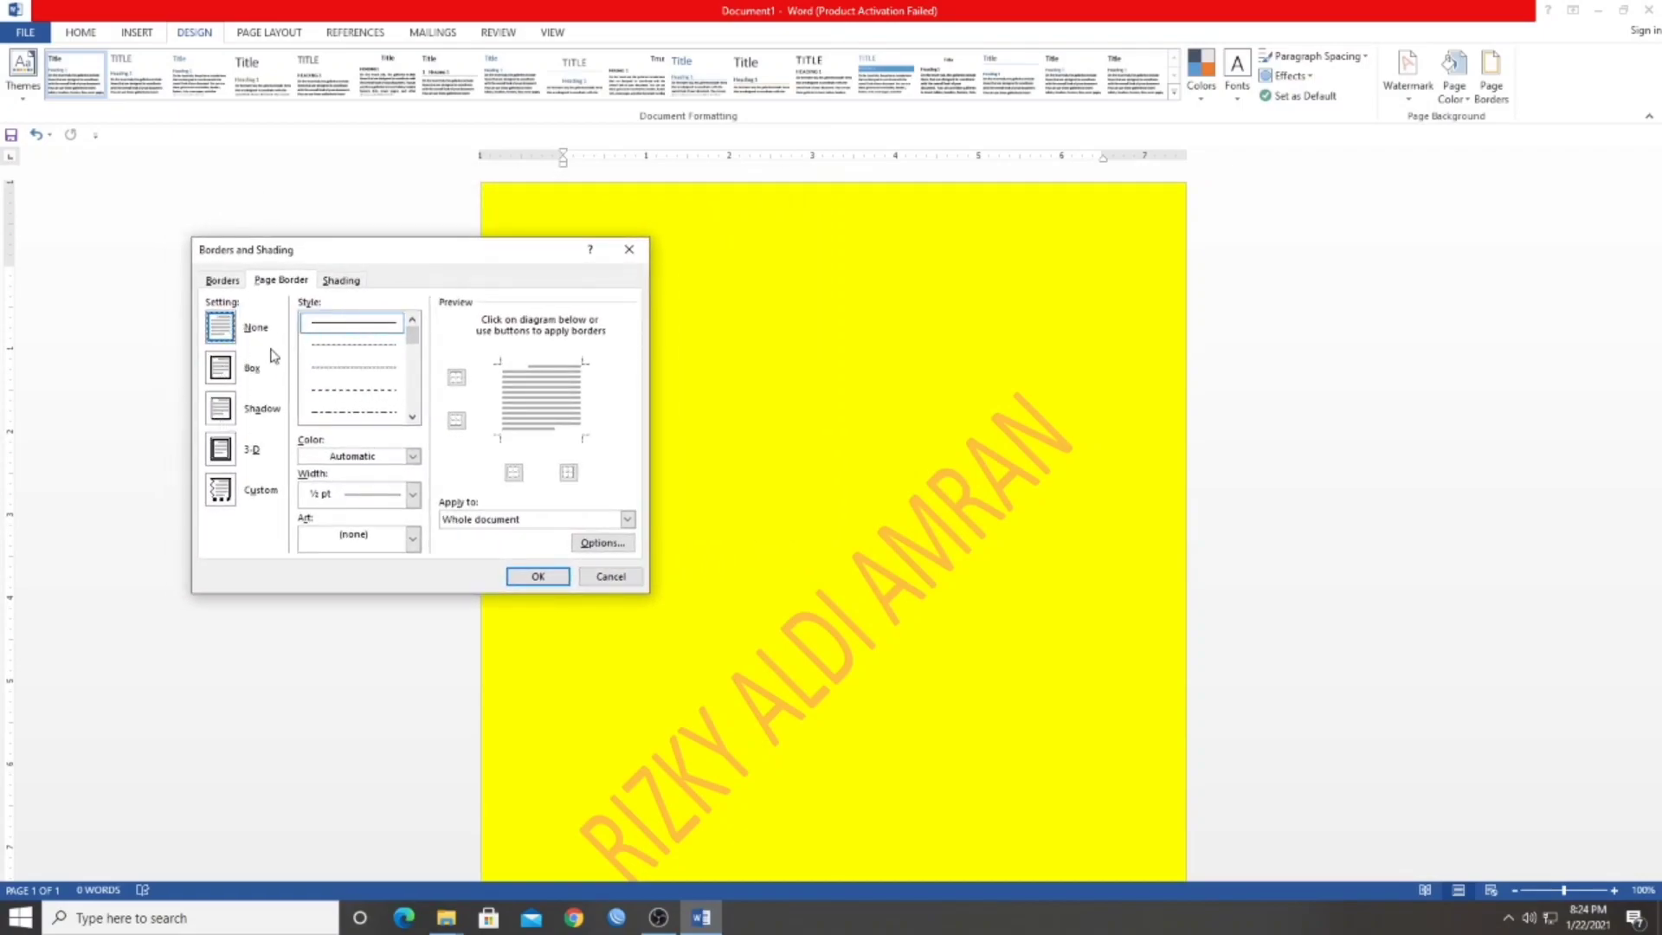
pyautogui.click(222, 372)
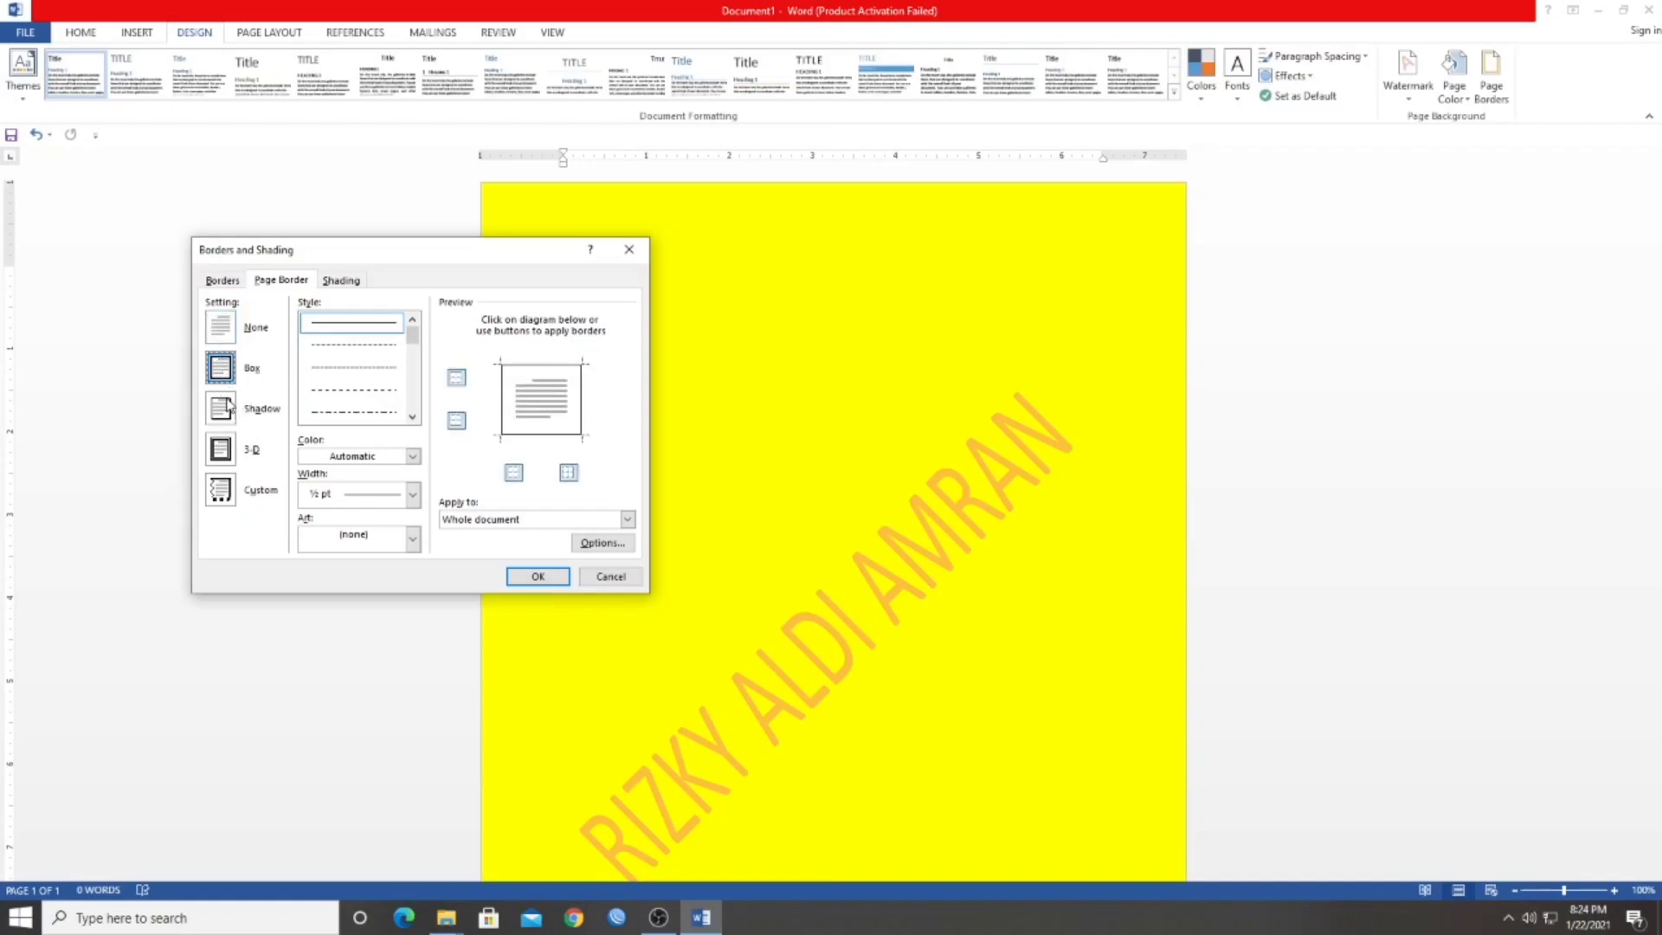
pyautogui.click(227, 411)
pyautogui.click(227, 459)
pyautogui.click(228, 489)
pyautogui.click(225, 457)
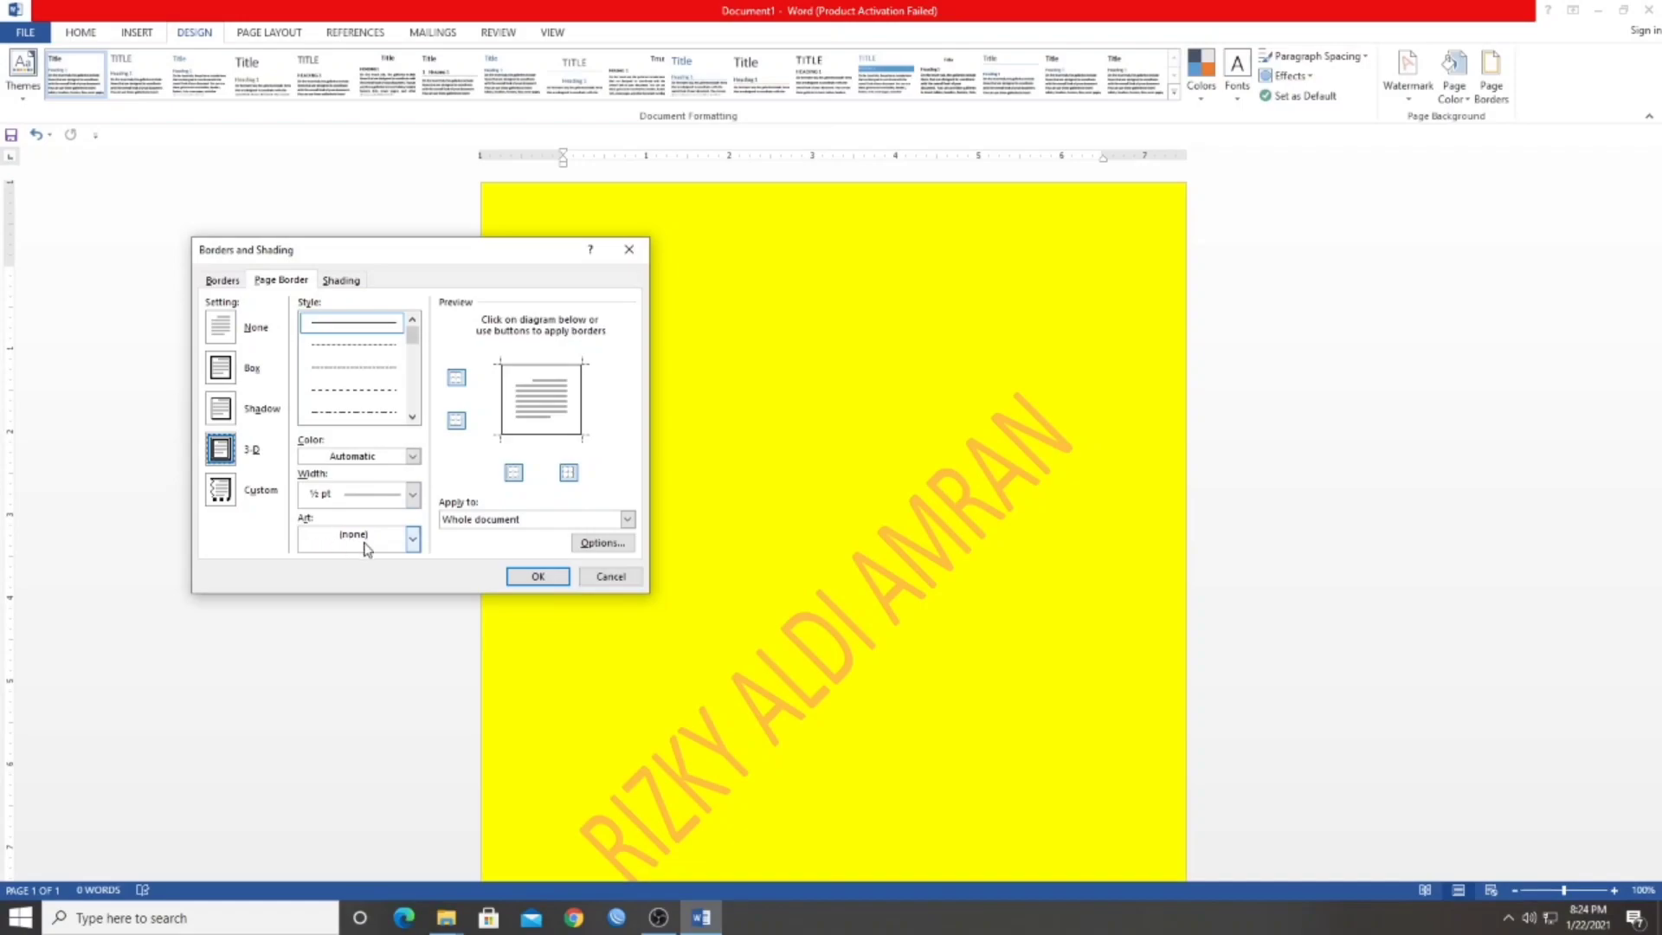
# Apply the dark blue line art border with interlaced square corners to the pages of the whole document
pyautogui.click(365, 547)
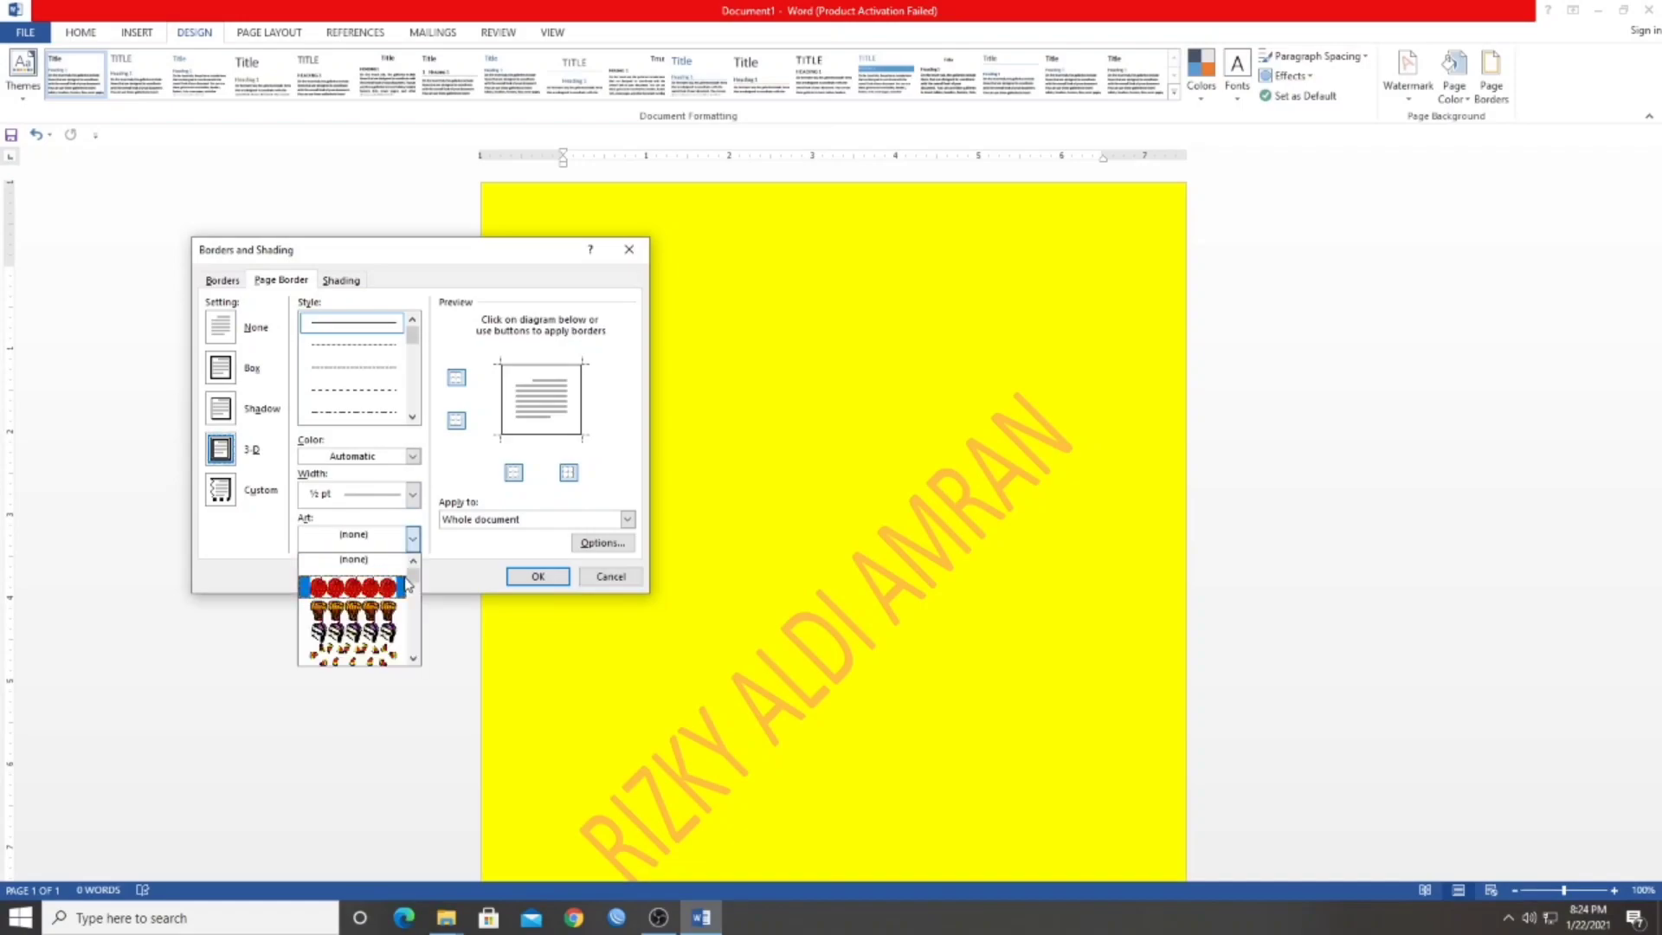
pyautogui.scroll(-3, 372, 595)
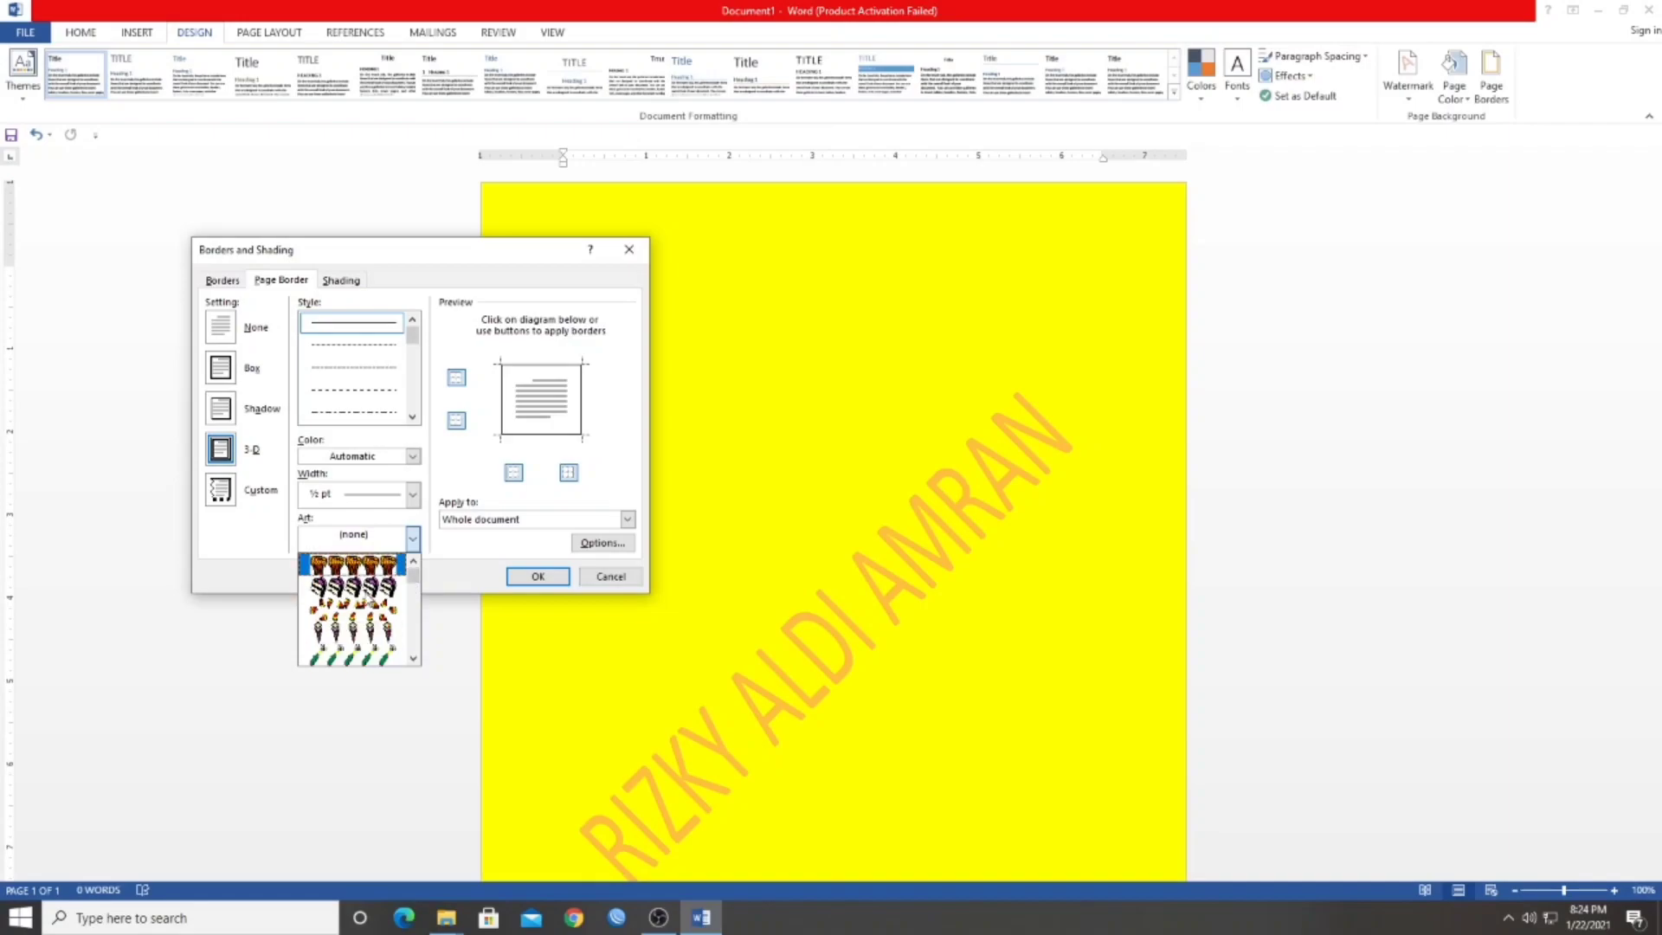
pyautogui.scroll(-3, 368, 597)
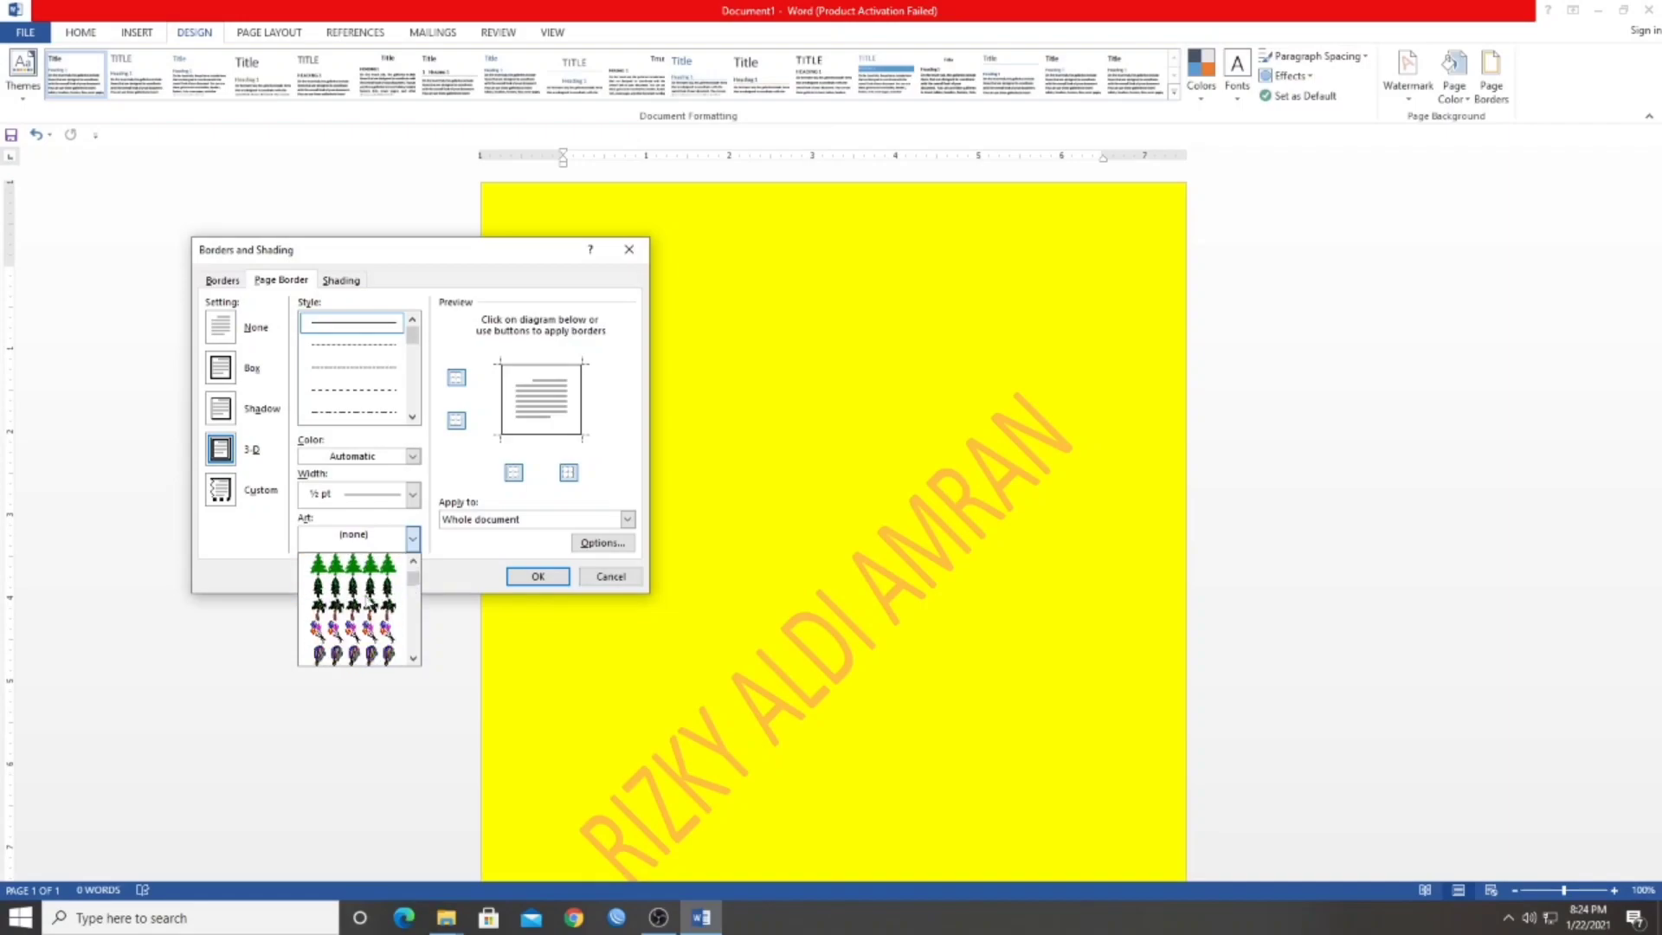
pyautogui.scroll(-5, 367, 597)
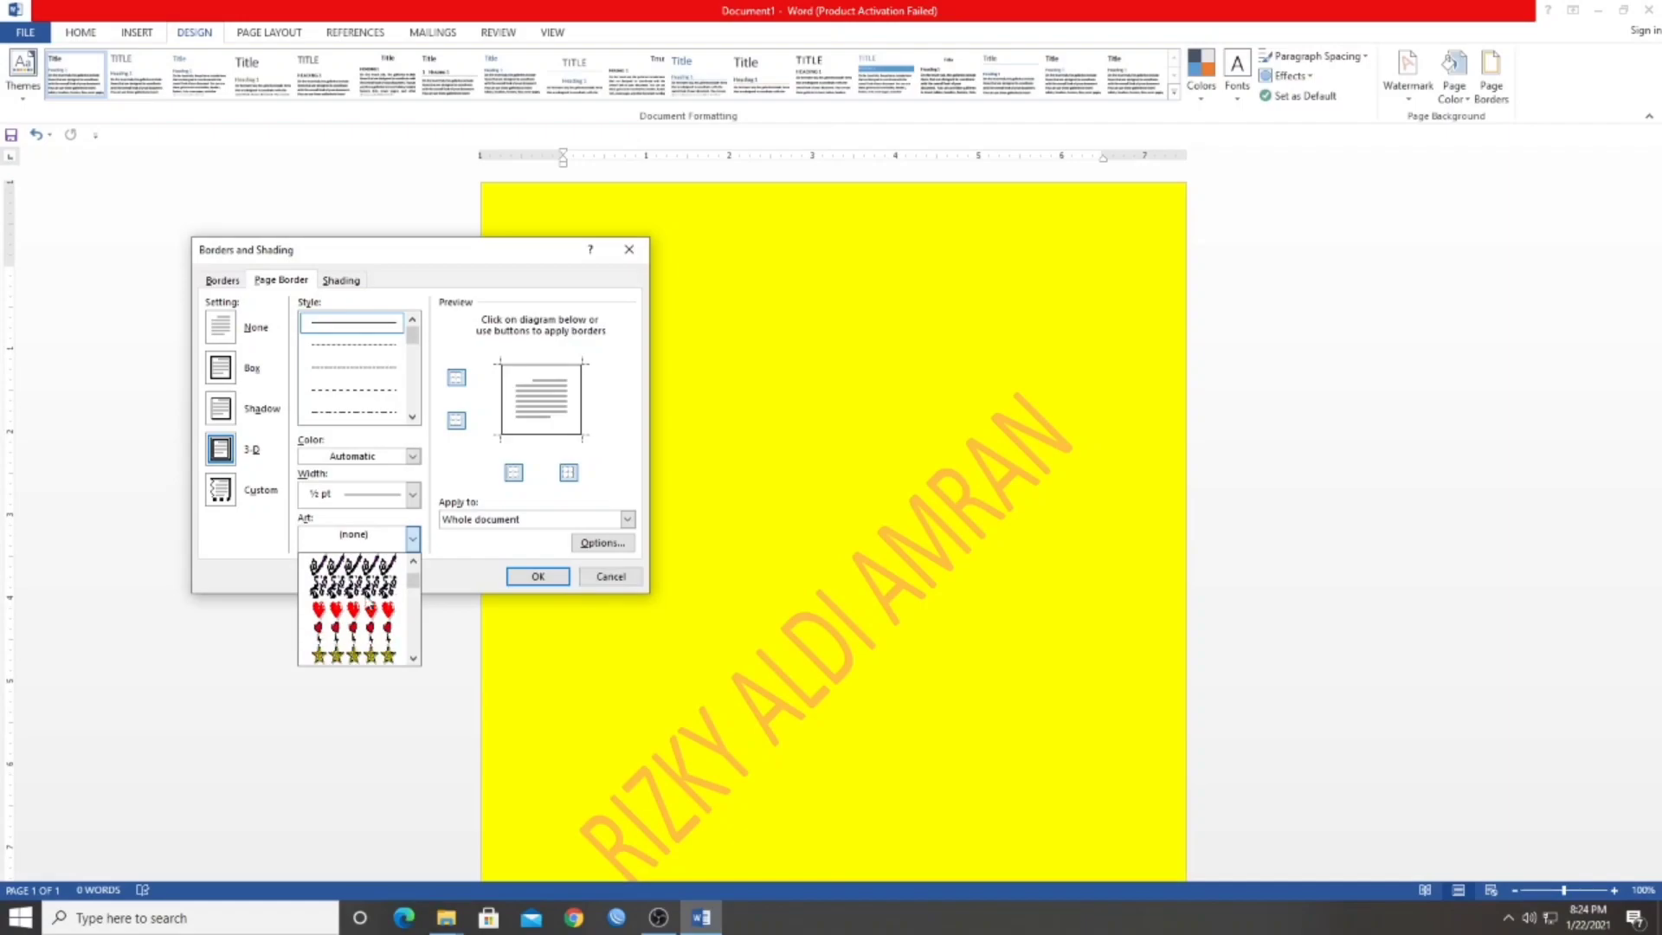
pyautogui.scroll(-6, 367, 597)
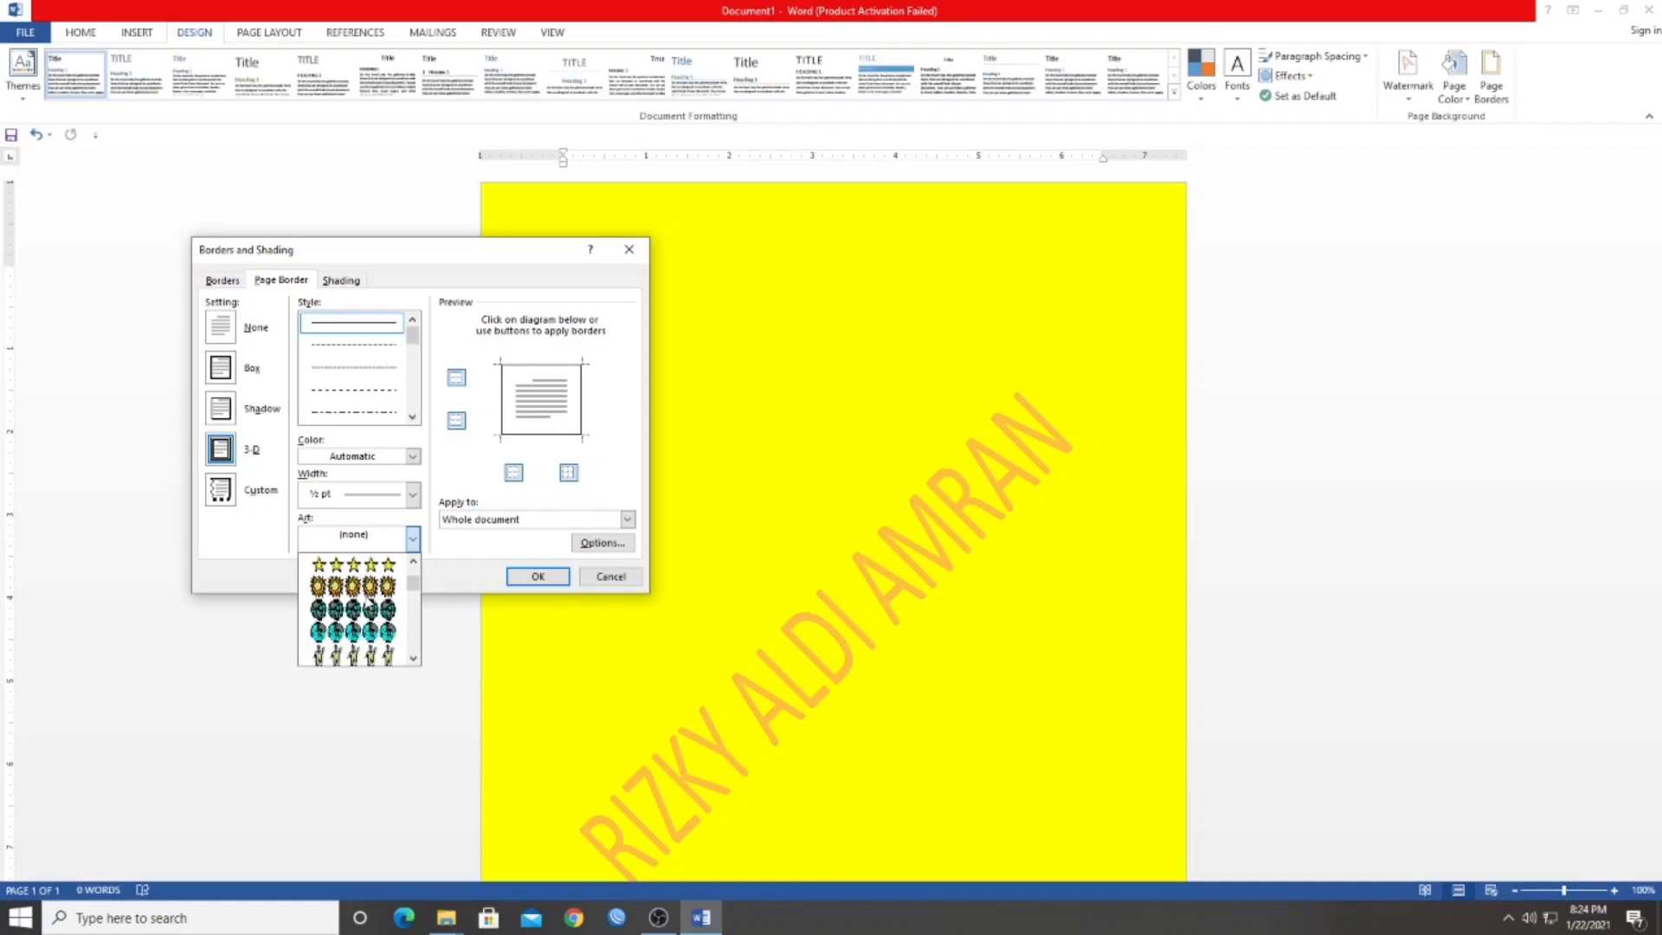
pyautogui.scroll(-4, 368, 598)
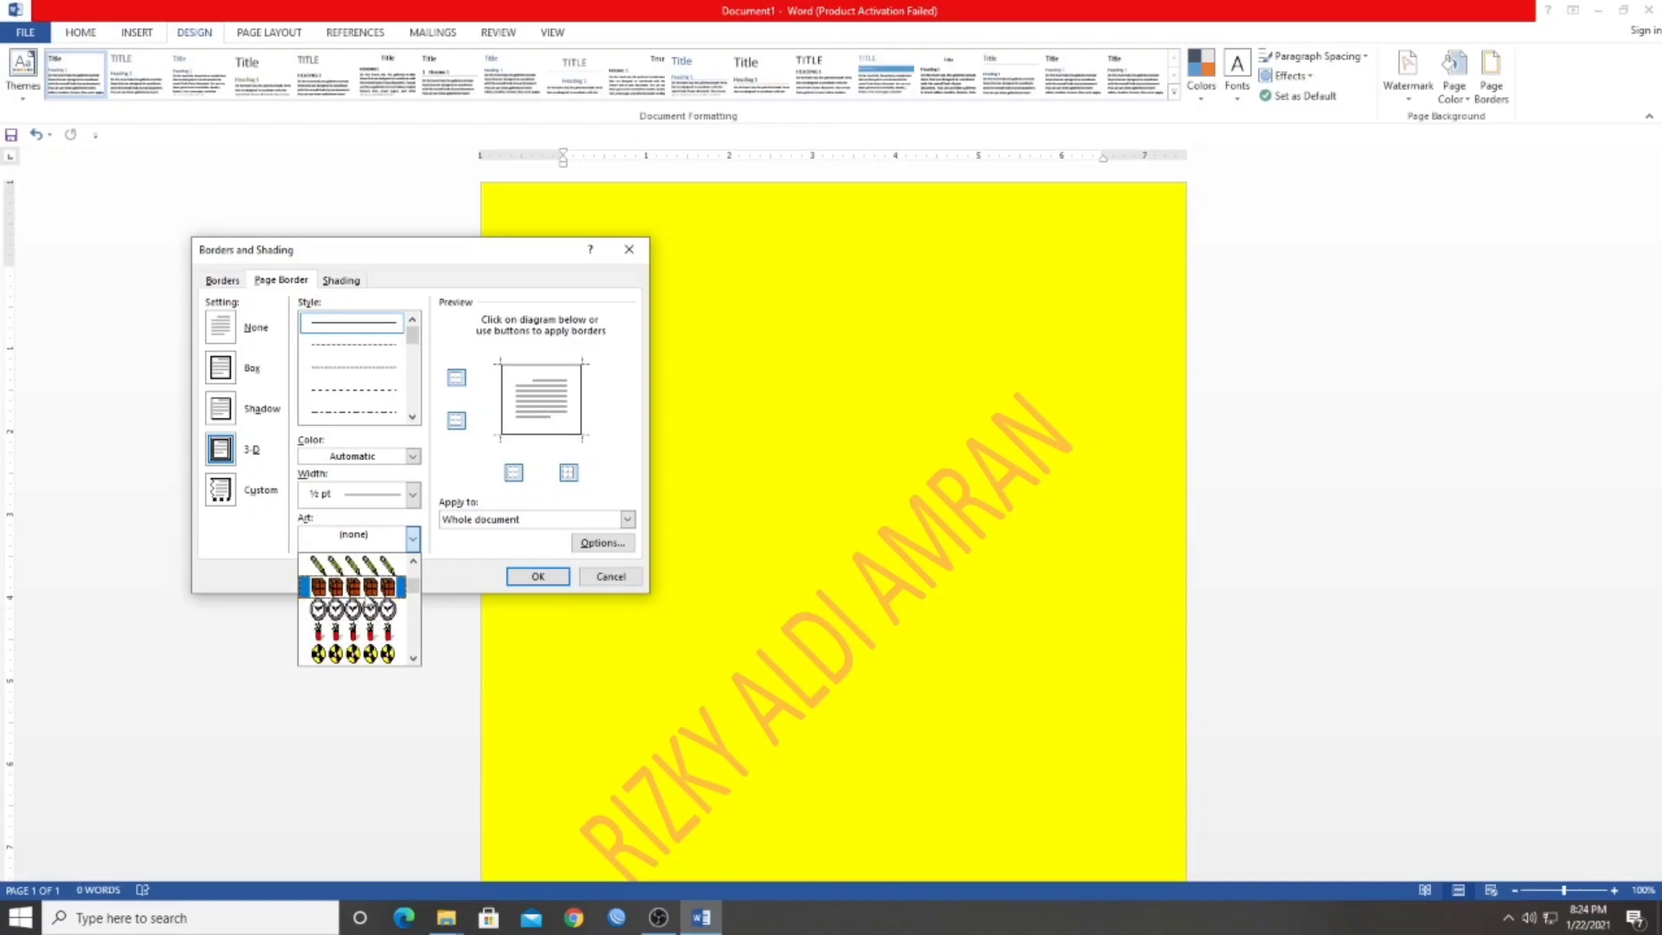
pyautogui.scroll(-8, 368, 597)
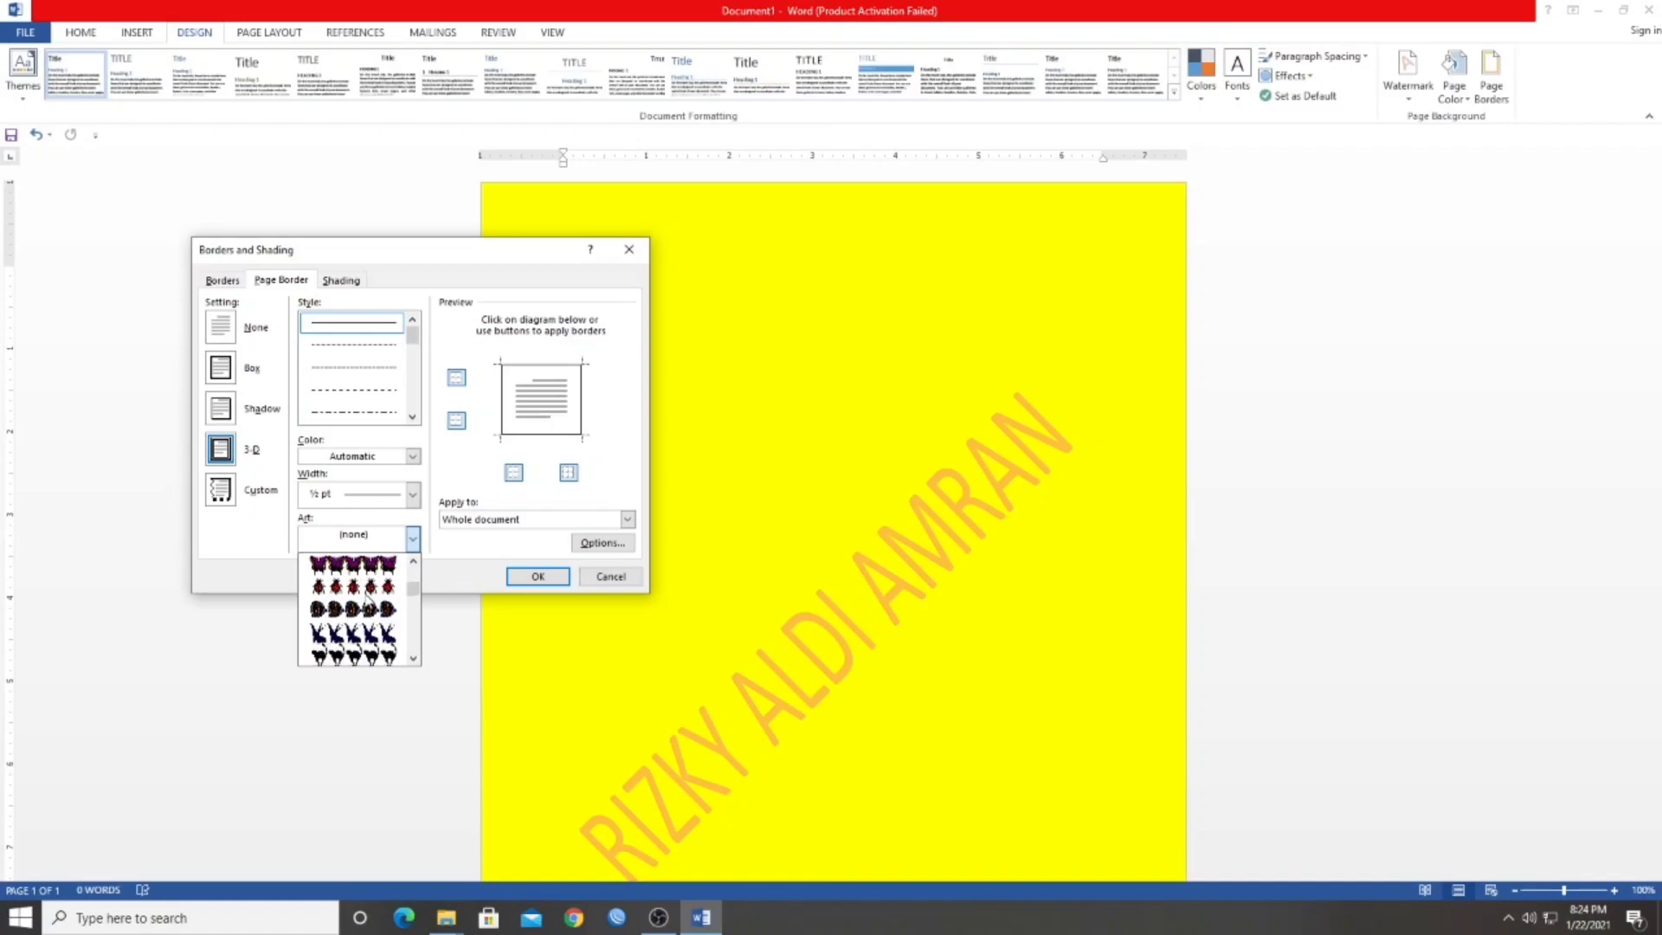
pyautogui.scroll(-8, 367, 597)
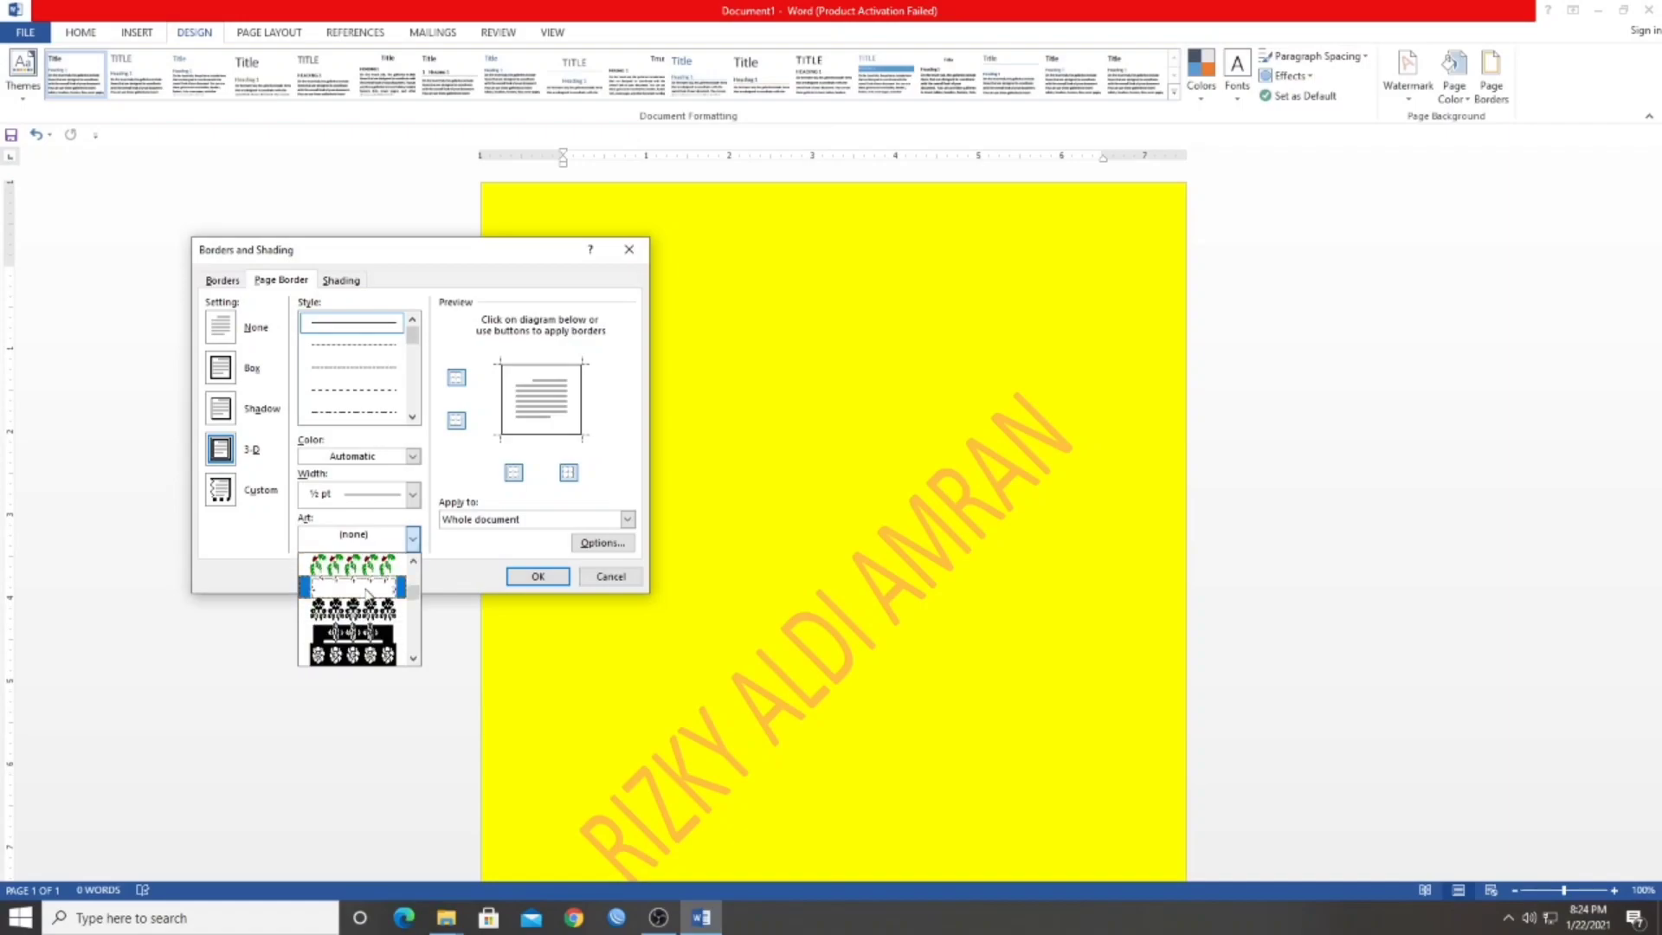
pyautogui.scroll(-8, 368, 596)
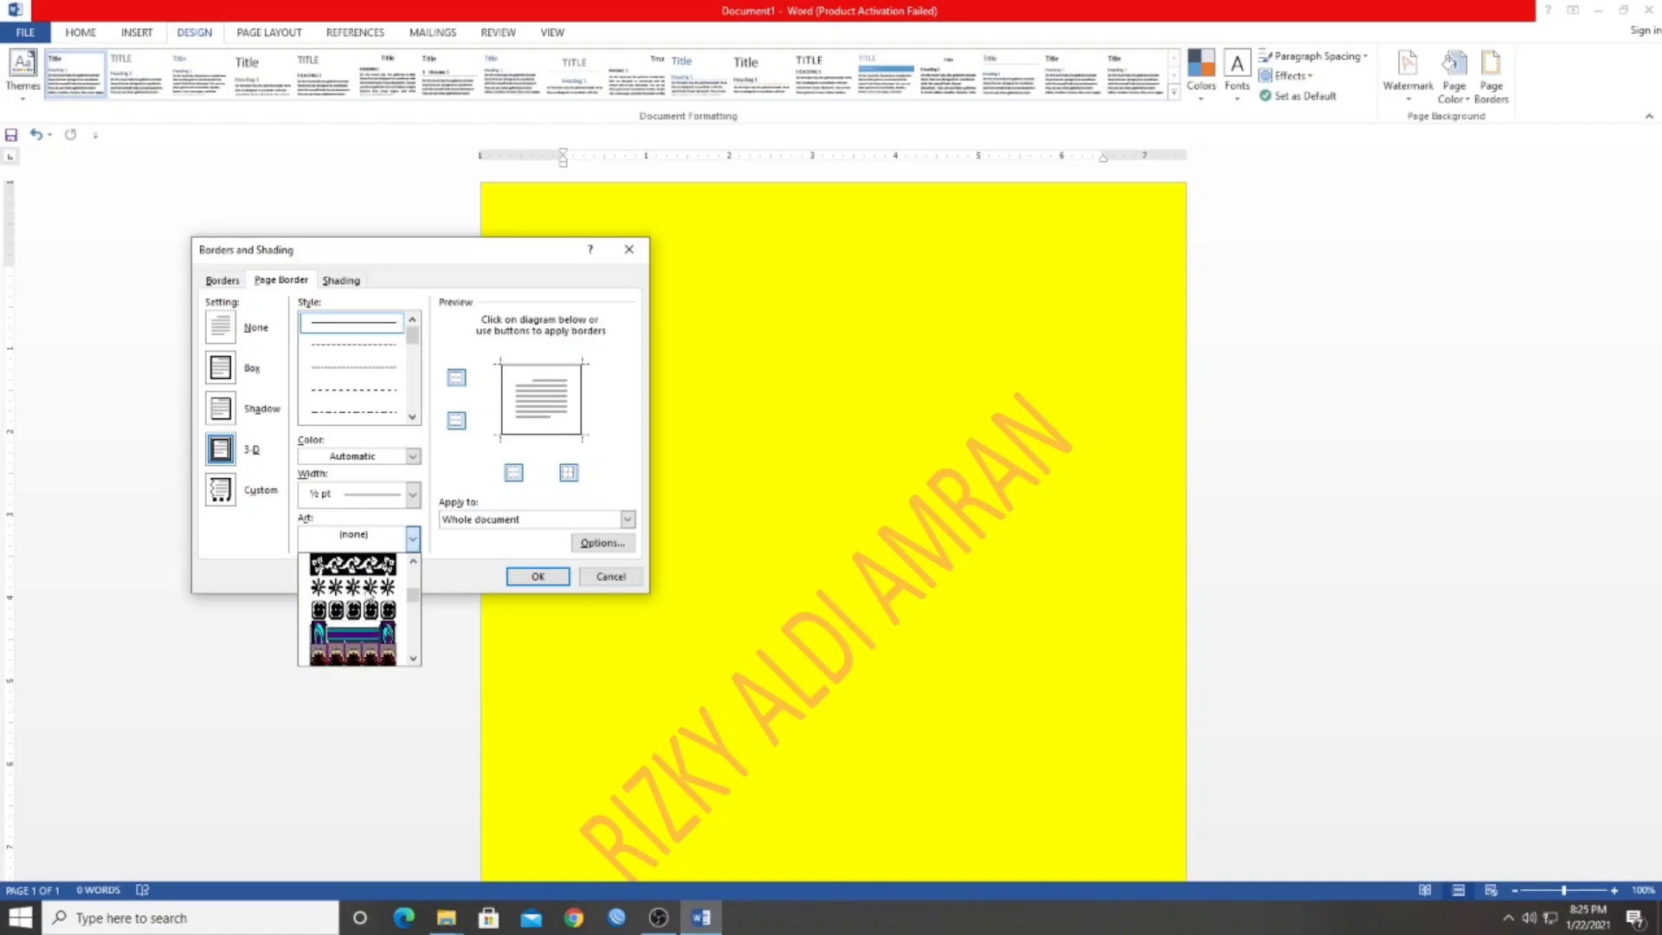
pyautogui.scroll(-1, 367, 594)
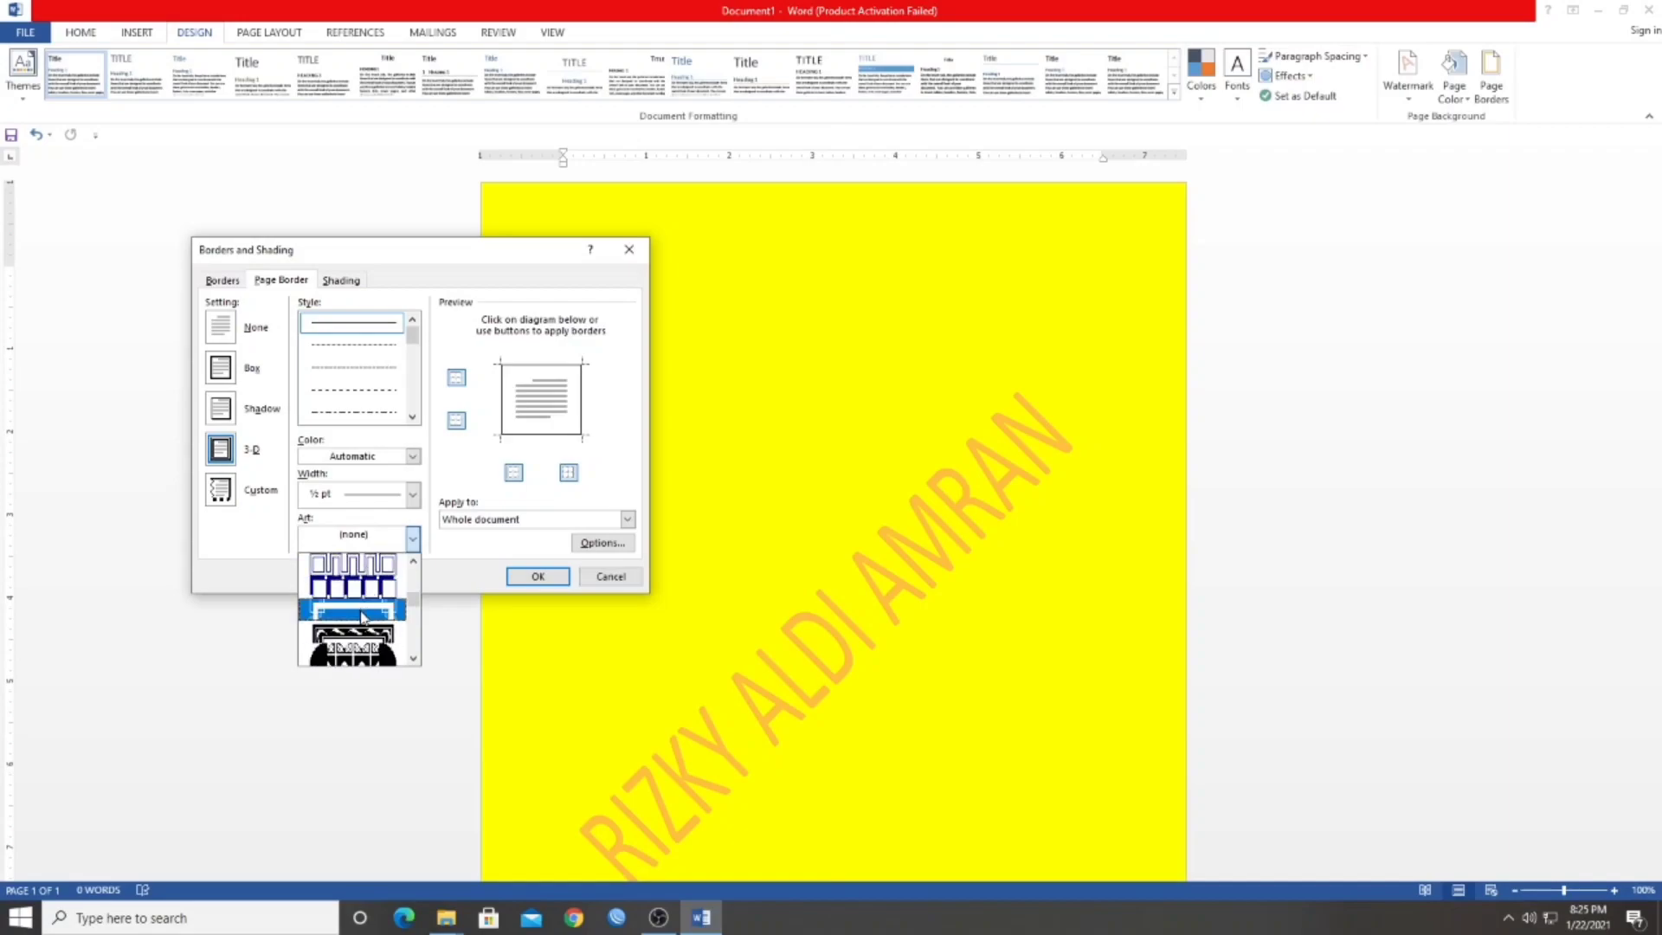
pyautogui.click(362, 617)
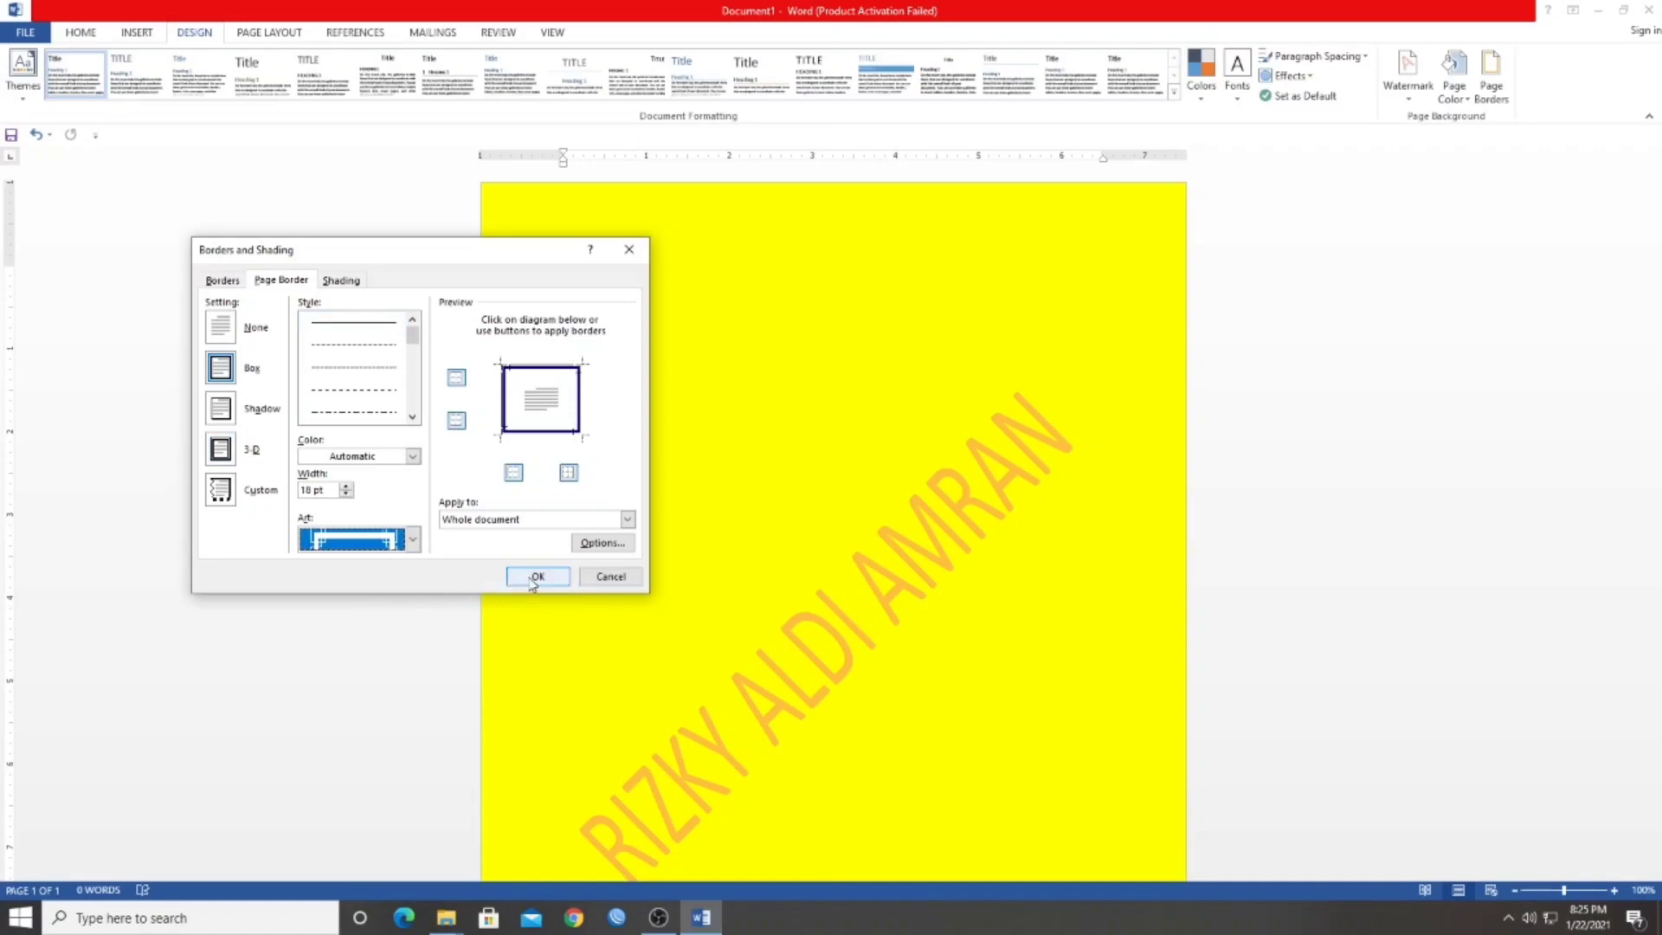
pyautogui.click(534, 577)
pyautogui.scroll(-3, 791, 485)
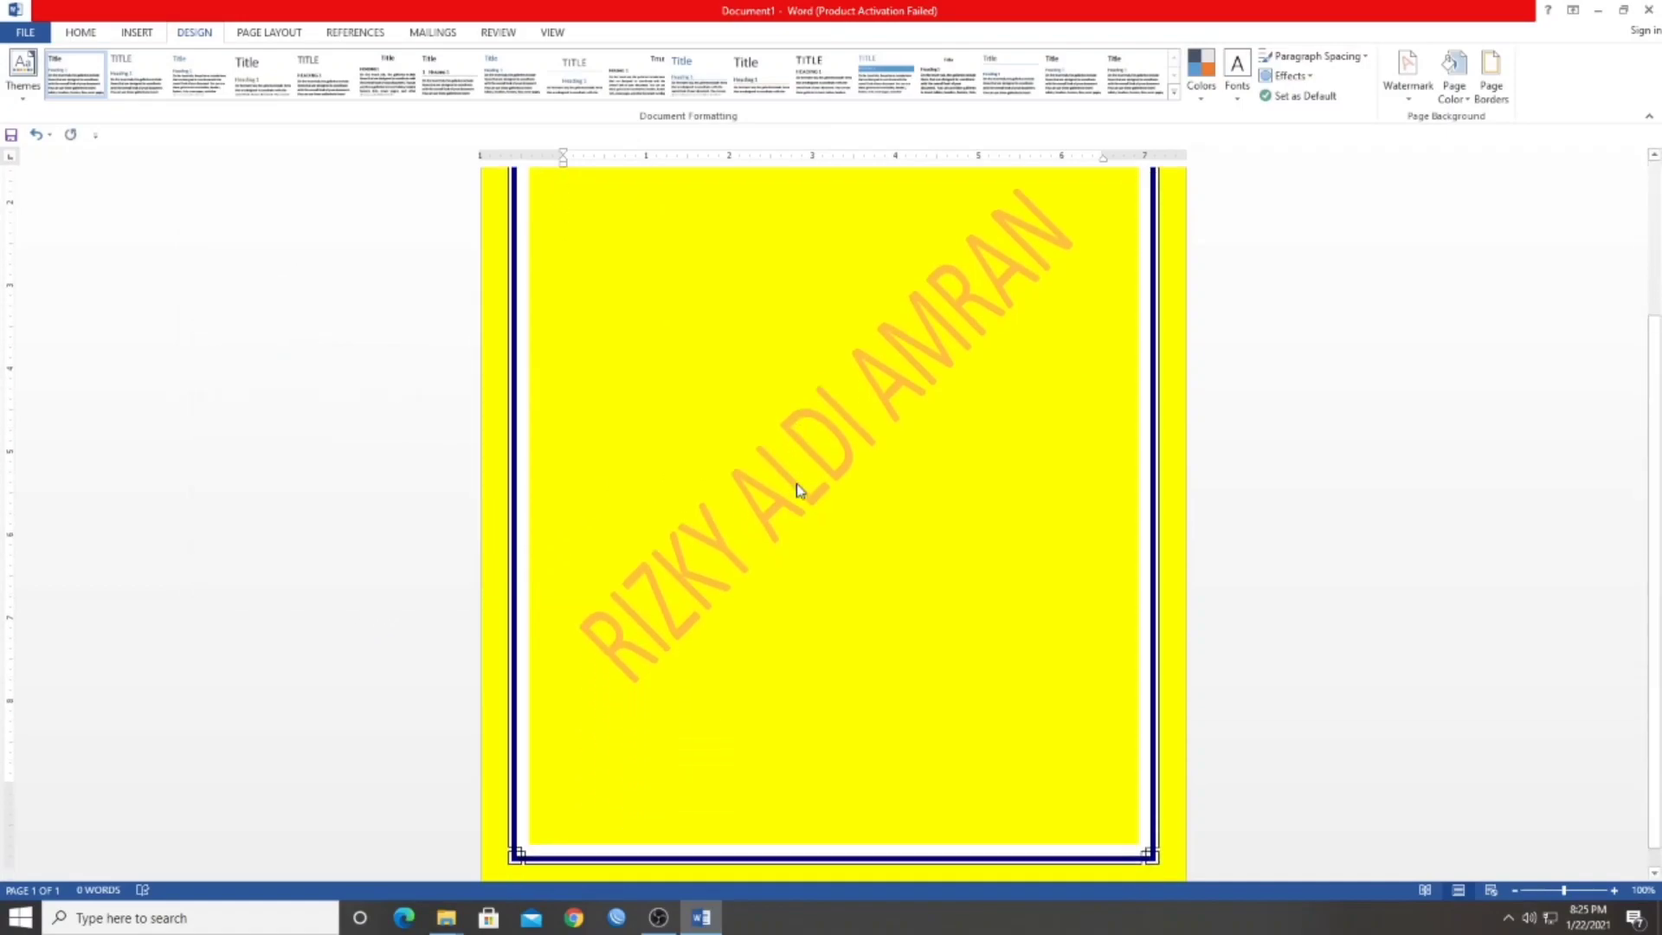
pyautogui.scroll(3, 798, 489)
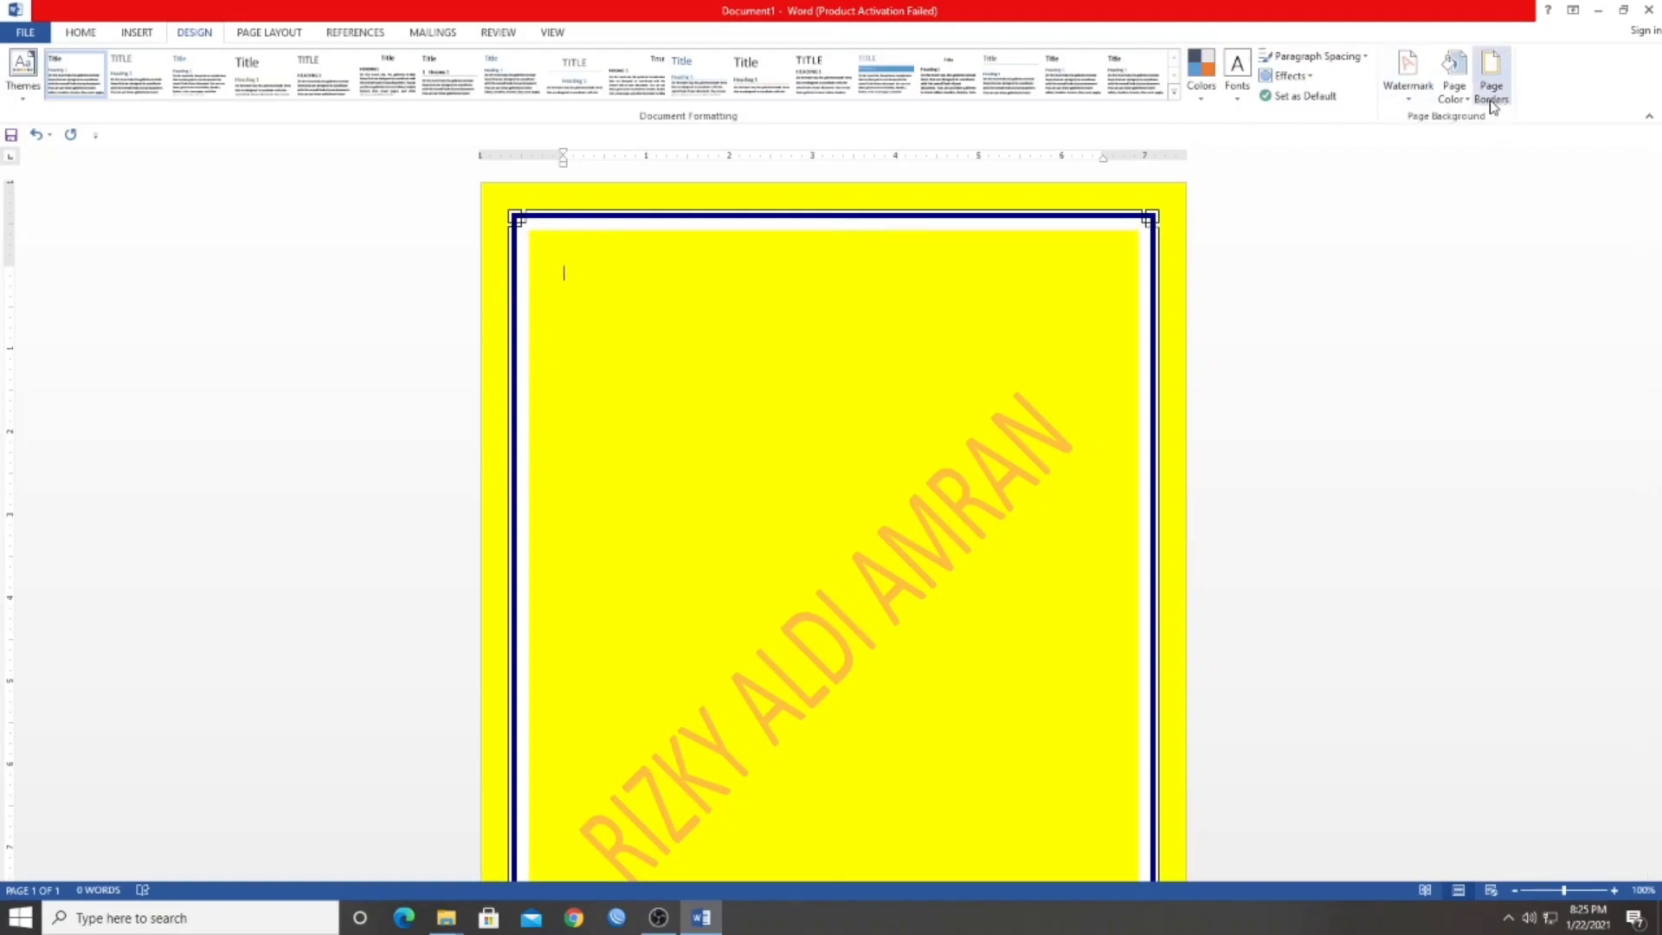
# Set the art page border's width to 14 pt and apply it
pyautogui.click(1490, 73)
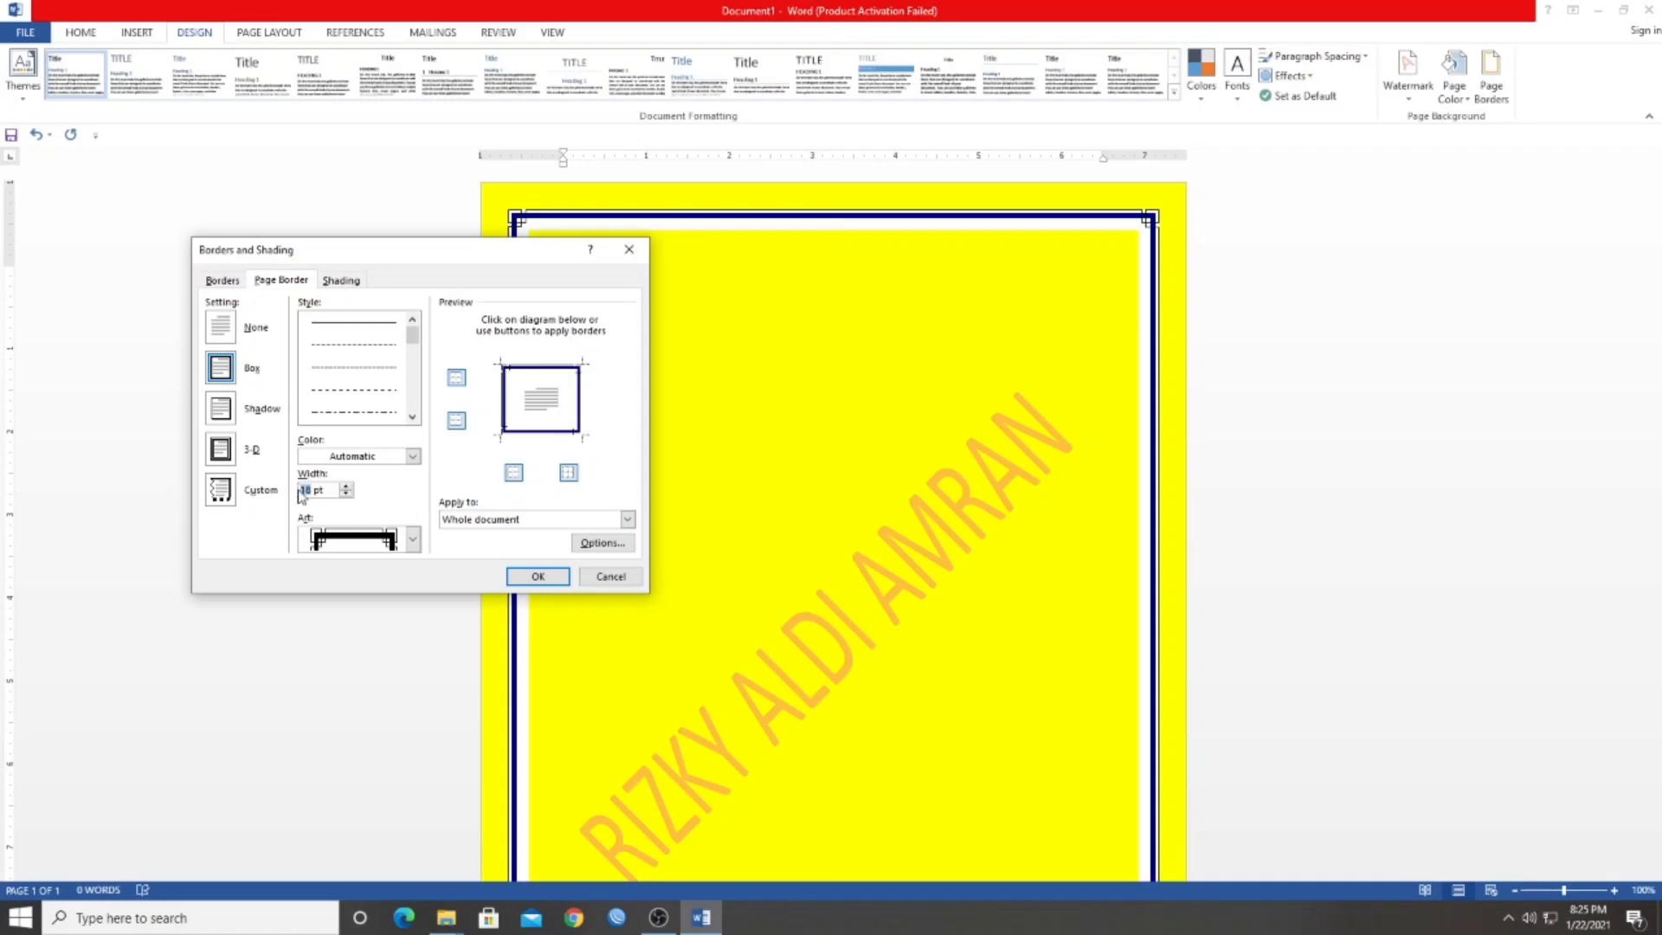
pyautogui.write('1')
pyautogui.click(524, 576)
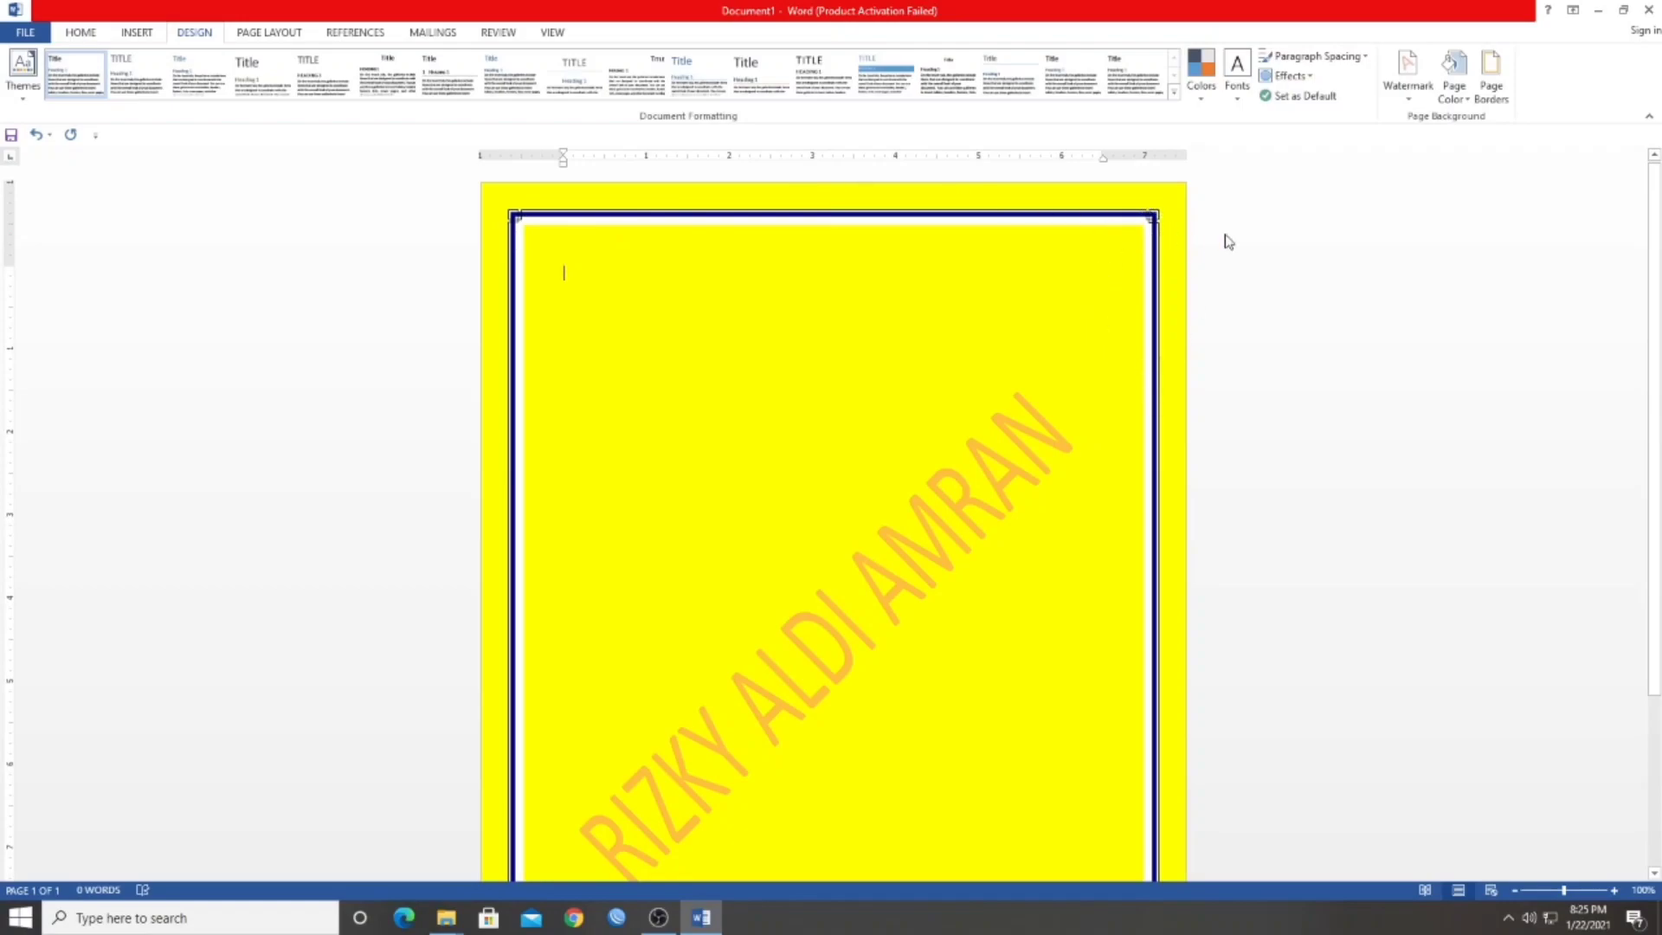
# Set the art page border's width to 25 pt, apply it and check the border around the page
pyautogui.click(1489, 96)
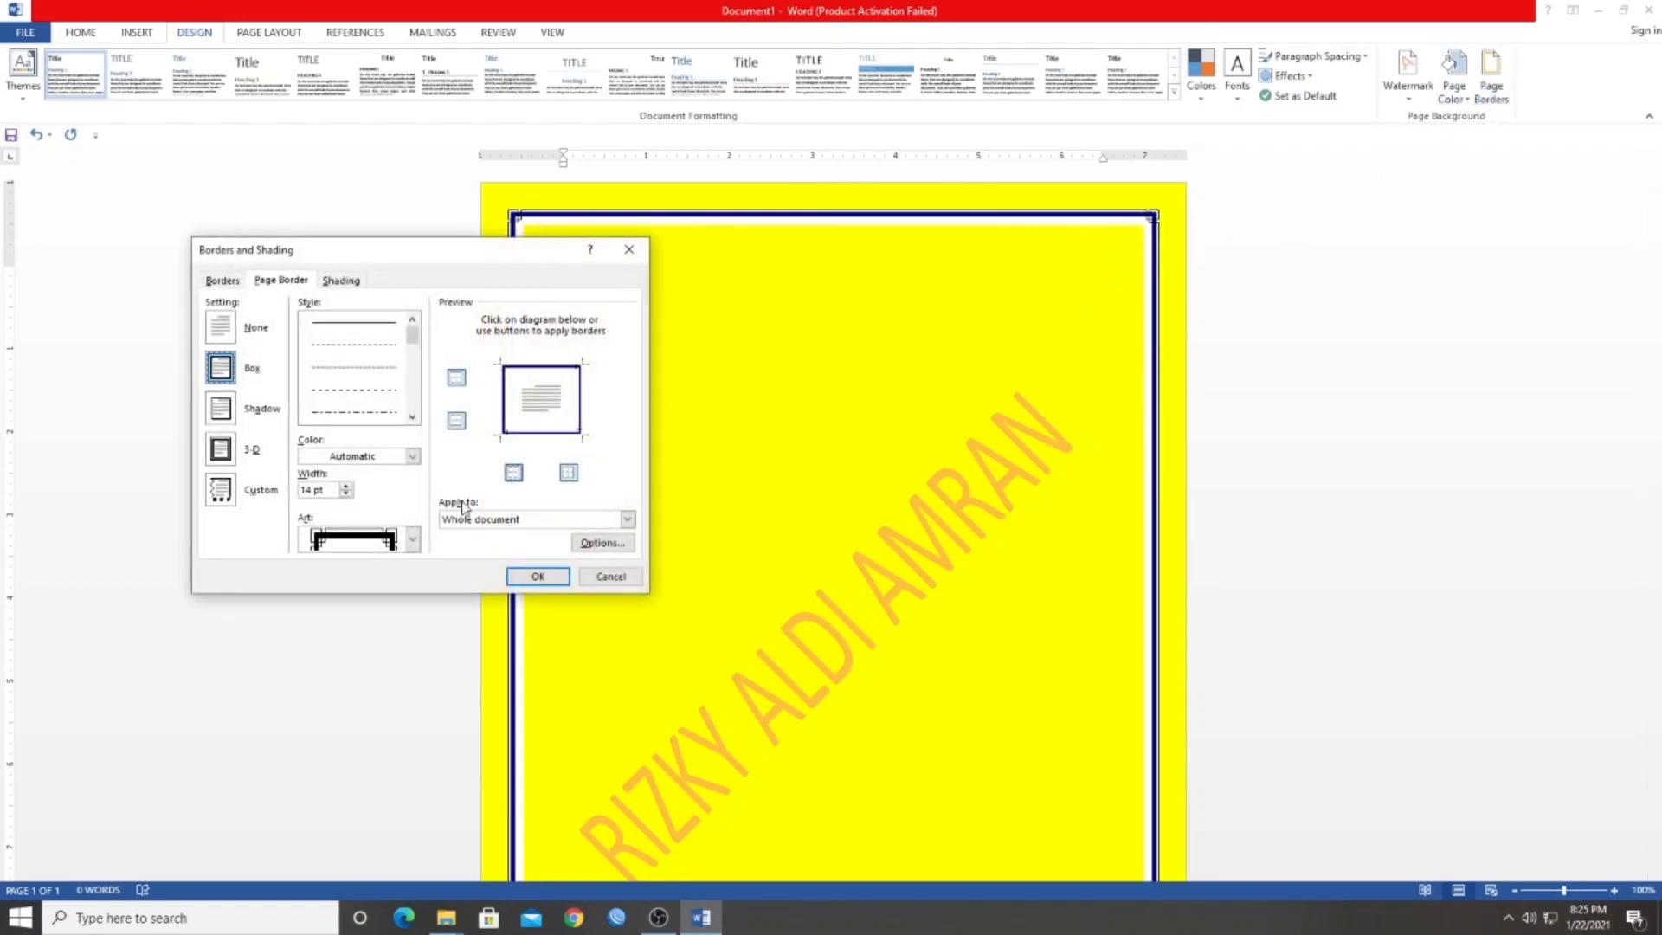
pyautogui.moveTo(309, 489); pyautogui.dragTo(297, 491)
pyautogui.write('25')
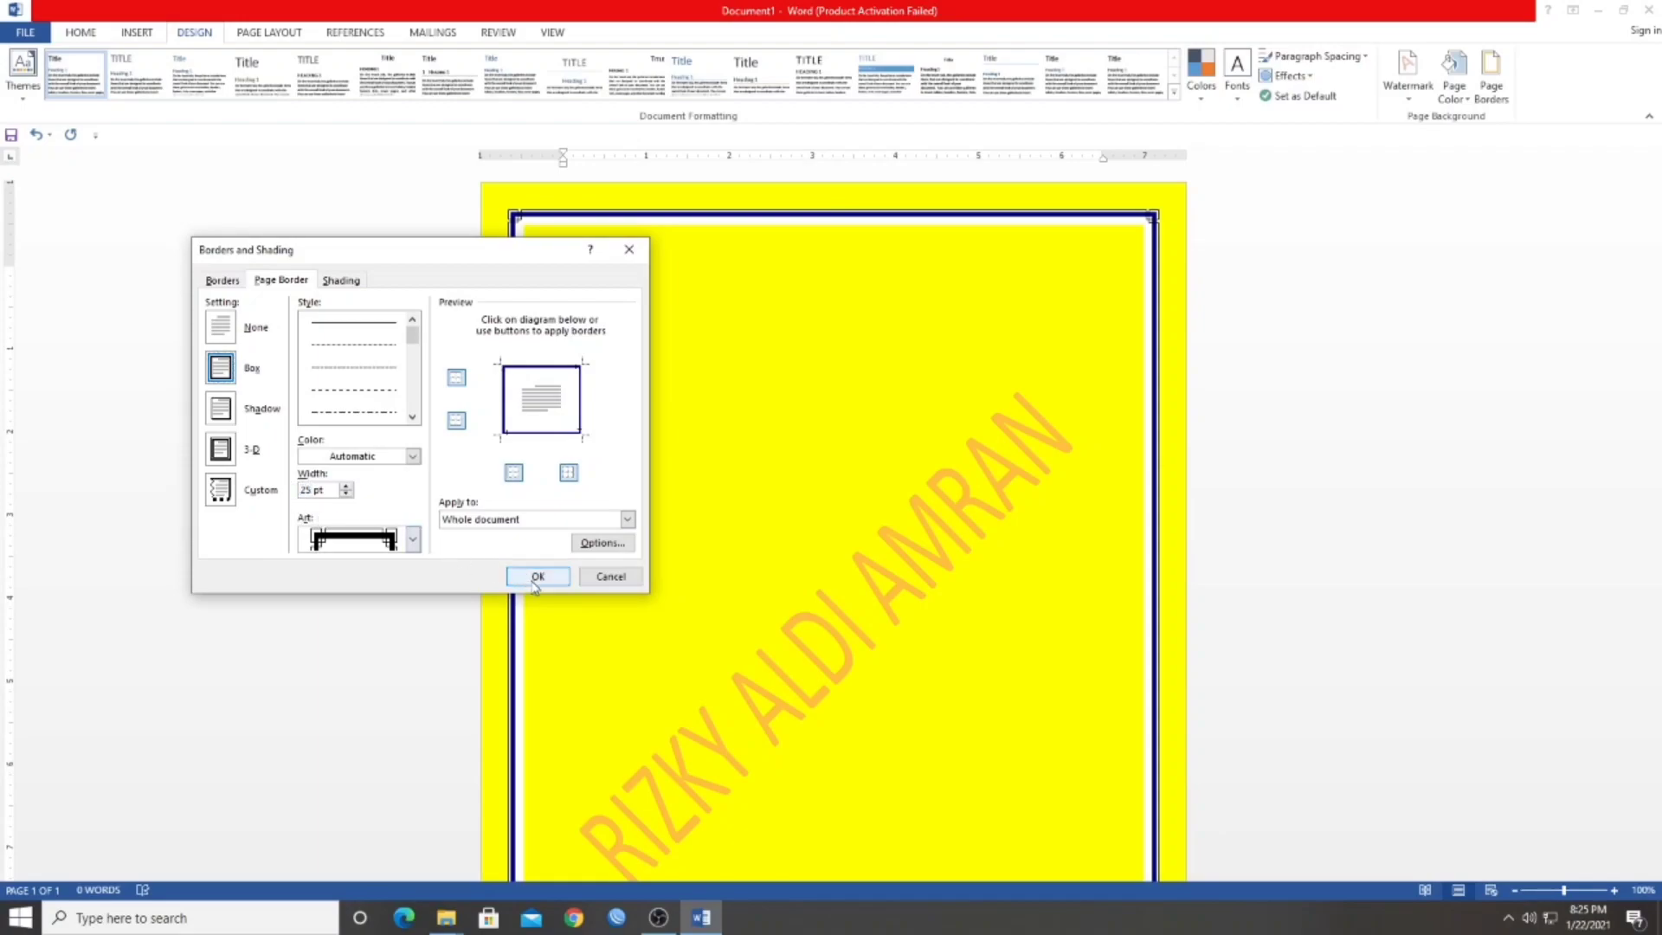
pyautogui.click(537, 576)
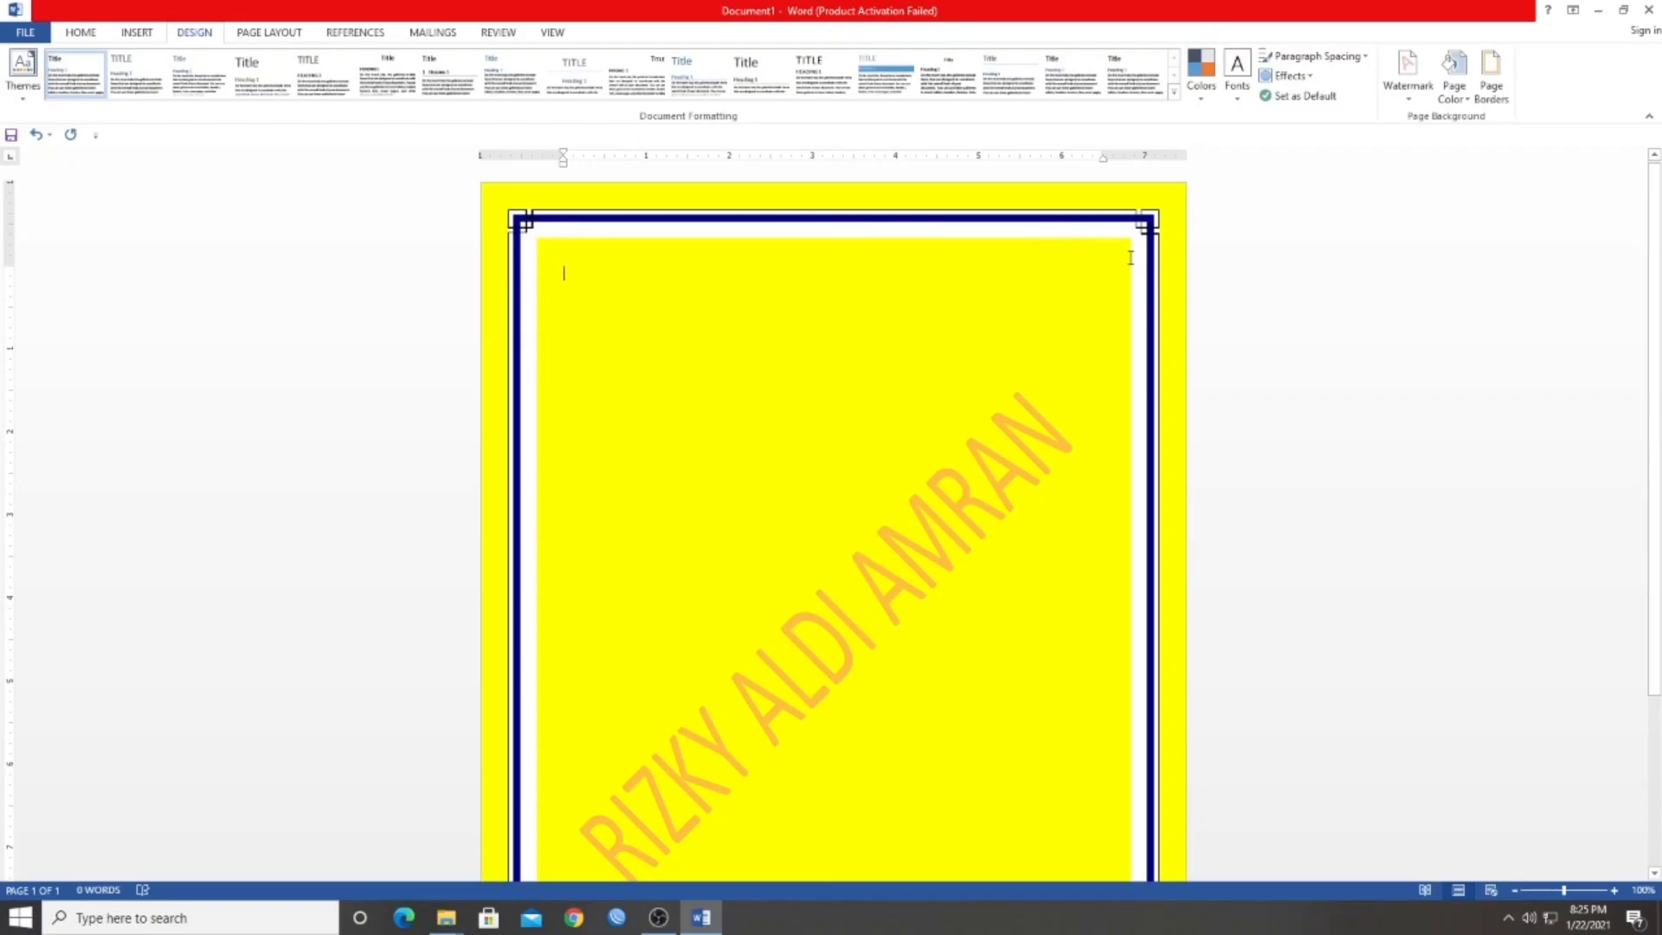
pyautogui.scroll(-5, 1169, 602)
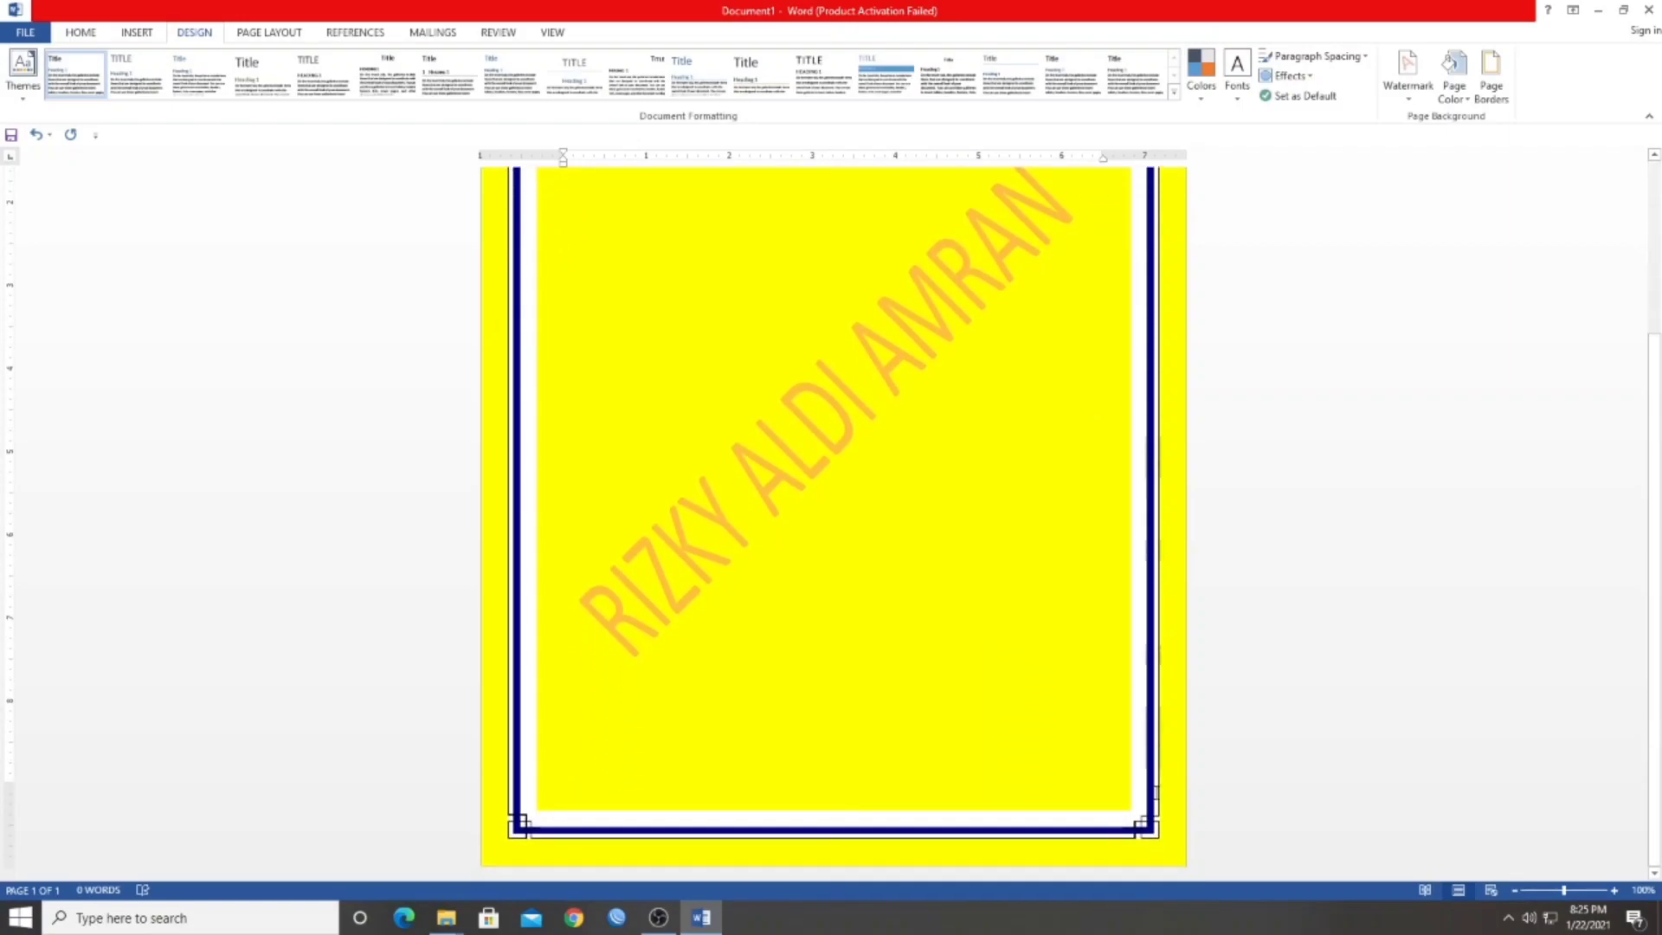
pyautogui.scroll(5, 1168, 601)
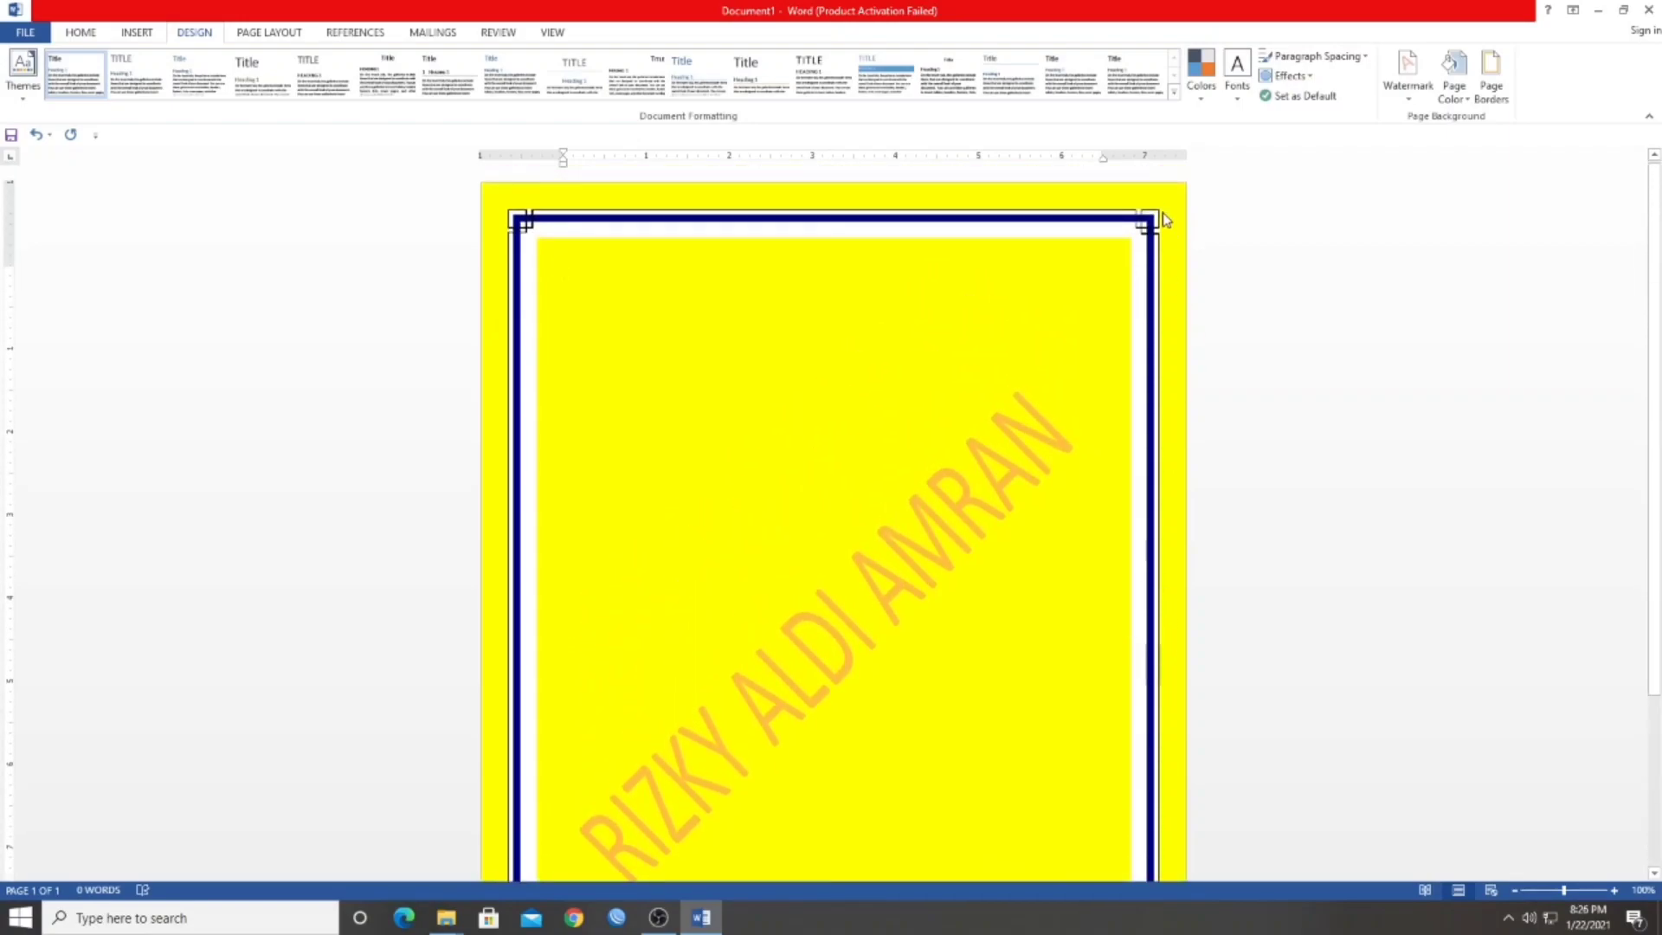